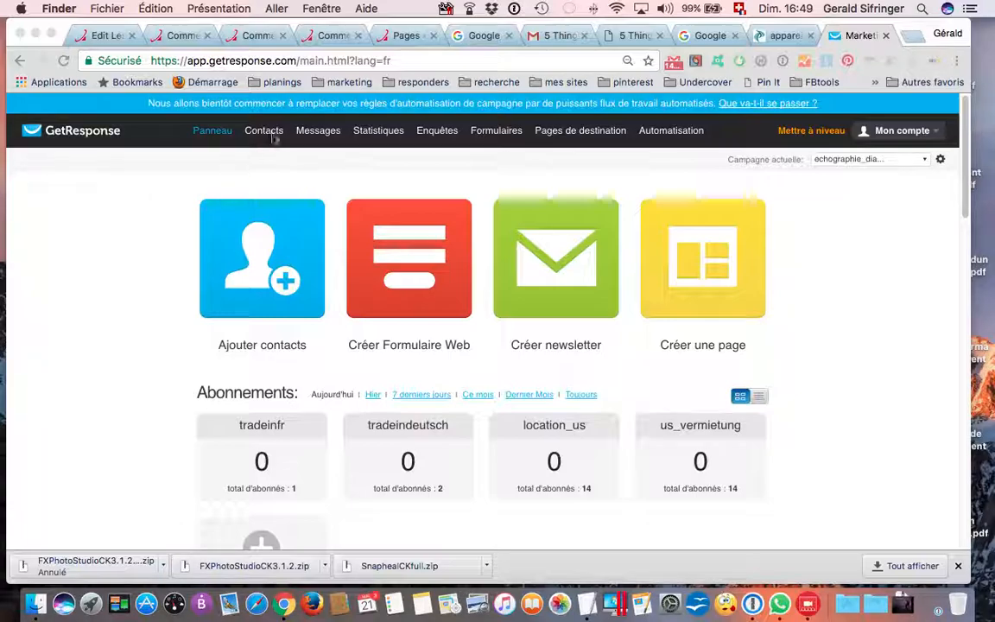
Step: Start a new newsletter using the visual e-mail editor
{"action": "left_click", "coordinate": [326, 137]}
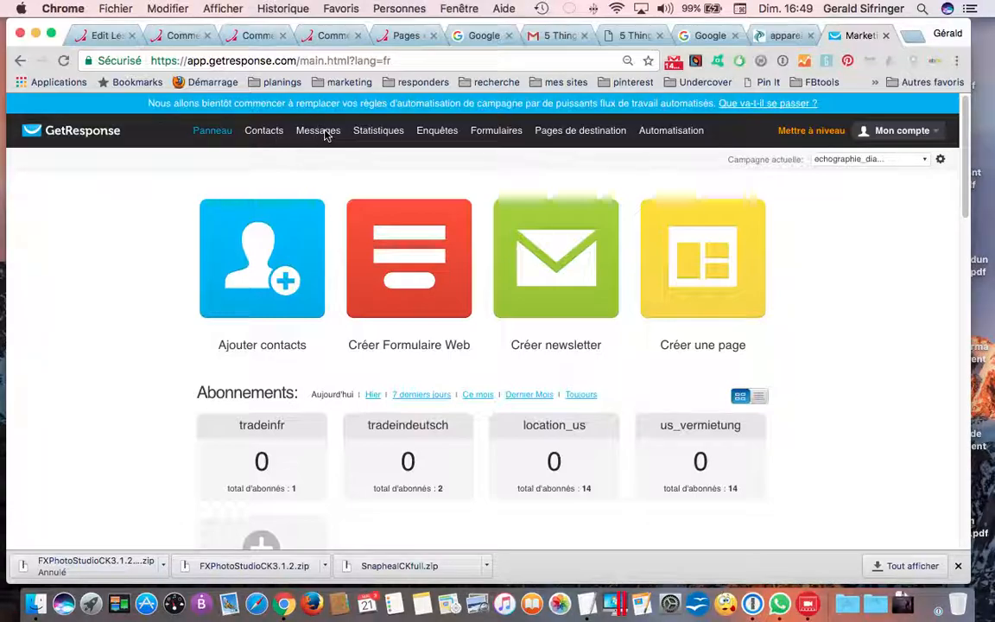
{"action": "mouse_move", "coordinate": [326, 136]}
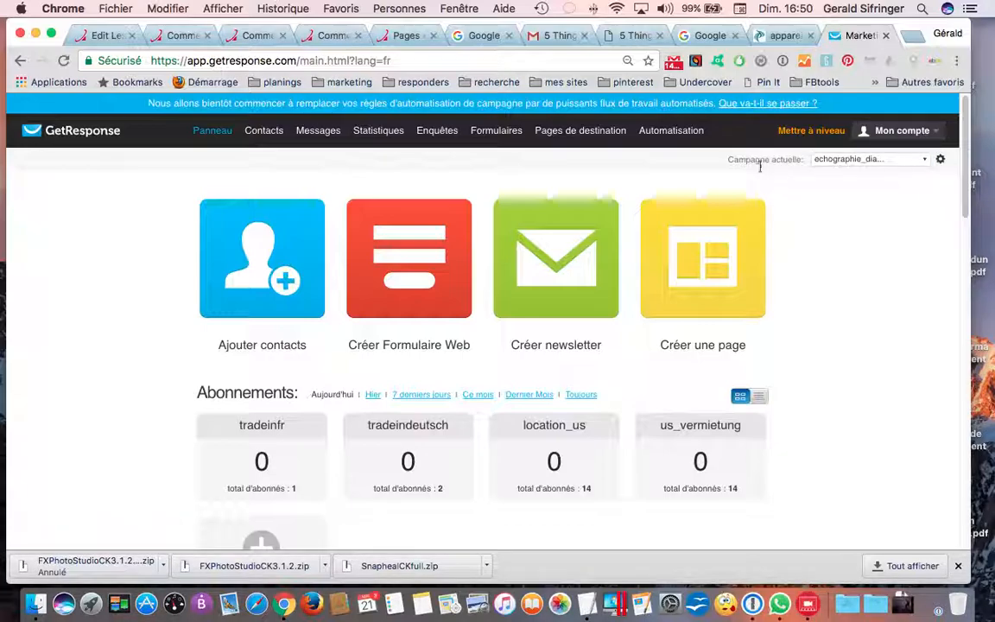
{"action": "mouse_move", "coordinate": [456, 129]}
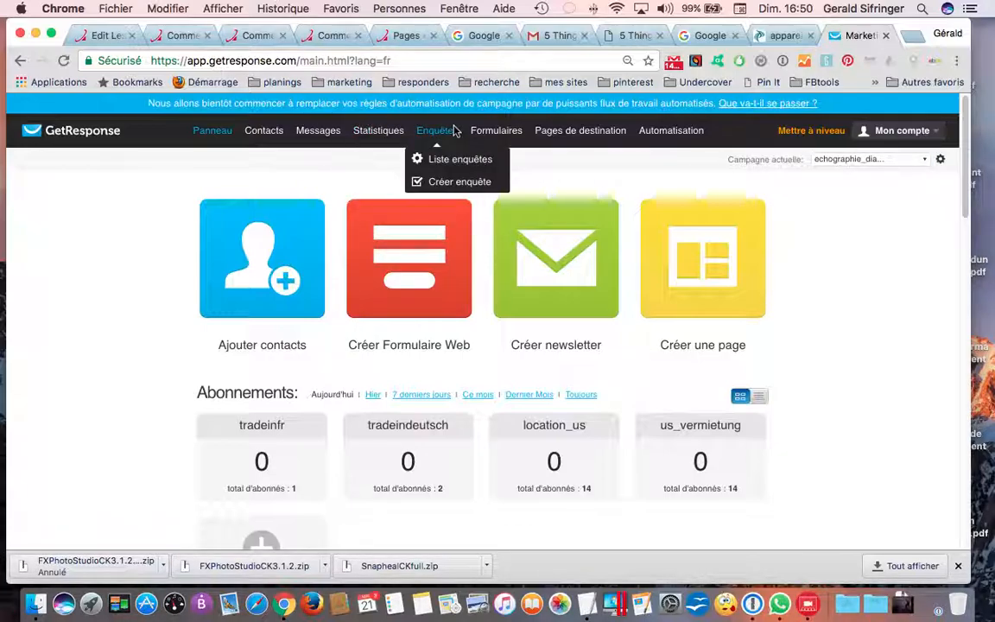
{"action": "left_click", "coordinate": [564, 285]}
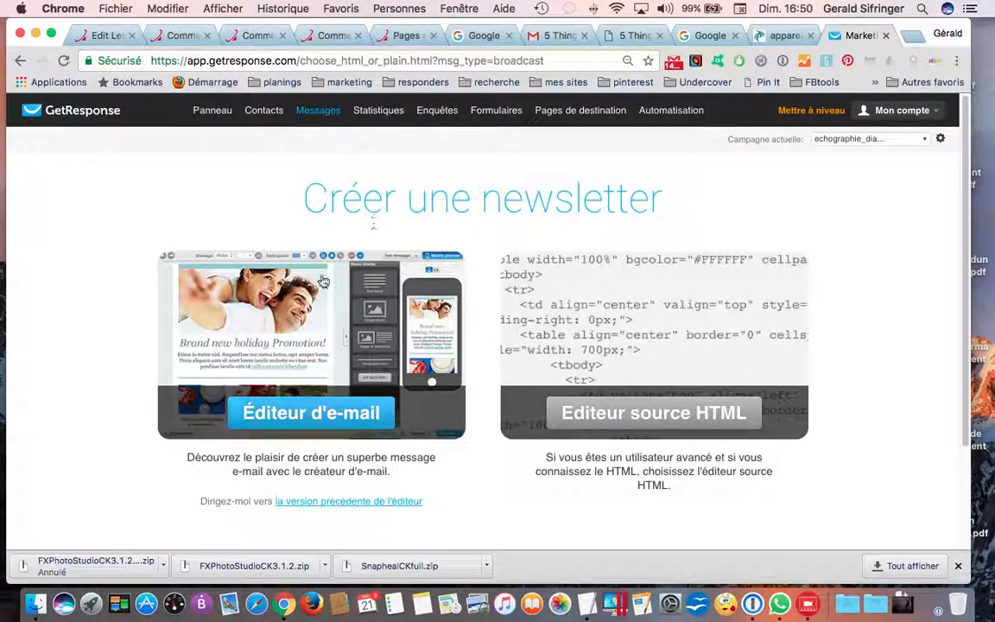
{"action": "left_click", "coordinate": [321, 416]}
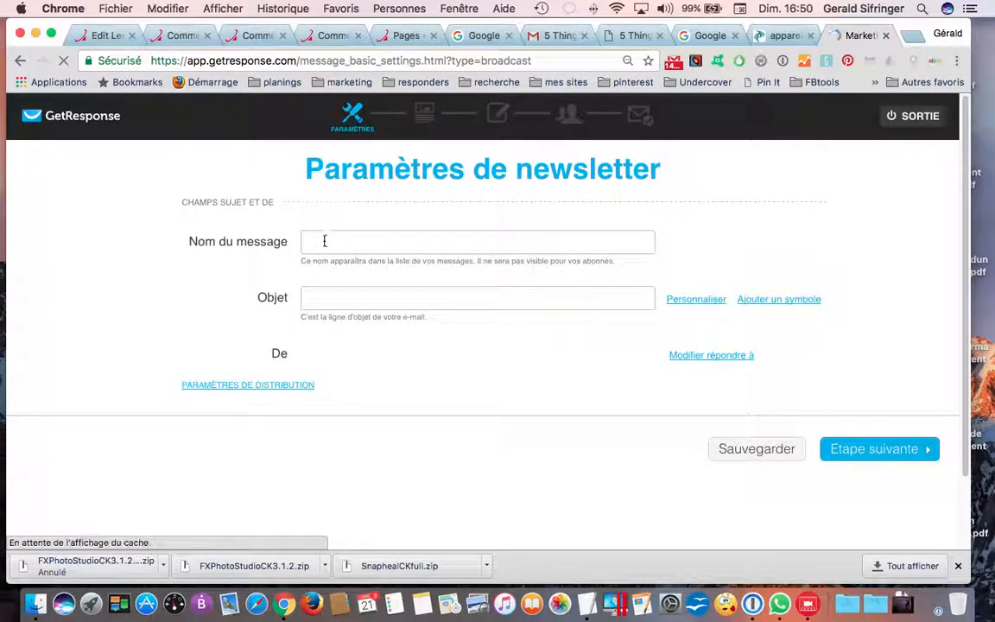
Step: Enter "campagne_3d" as the newsletter's message name
{"action": "left_click", "coordinate": [324, 242]}
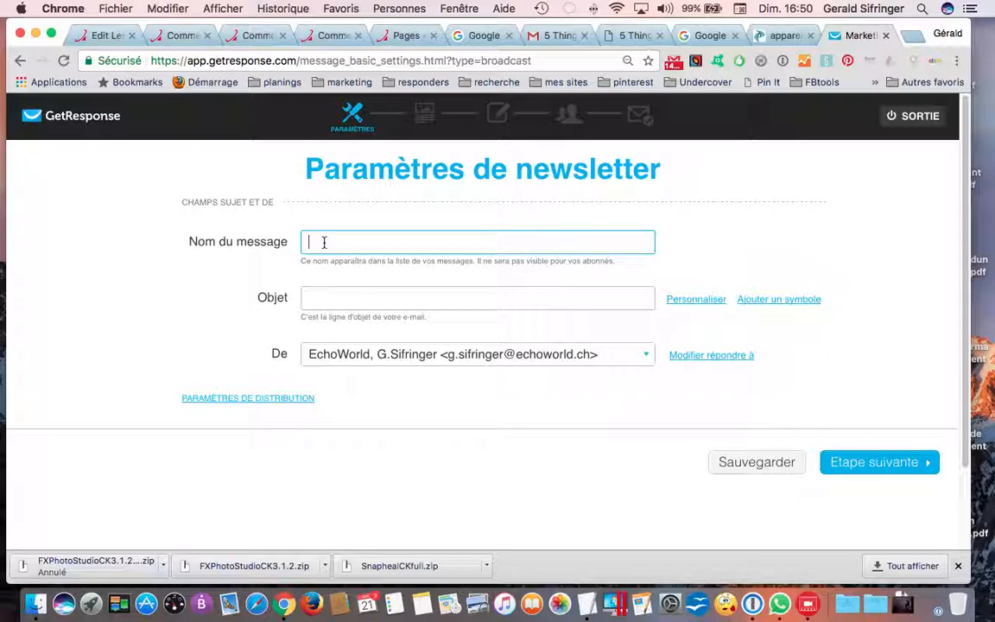
{"action": "type", "text": "campagc"}
{"action": "key", "text": "BackSpace"}
{"action": "type", "text": "ne "}
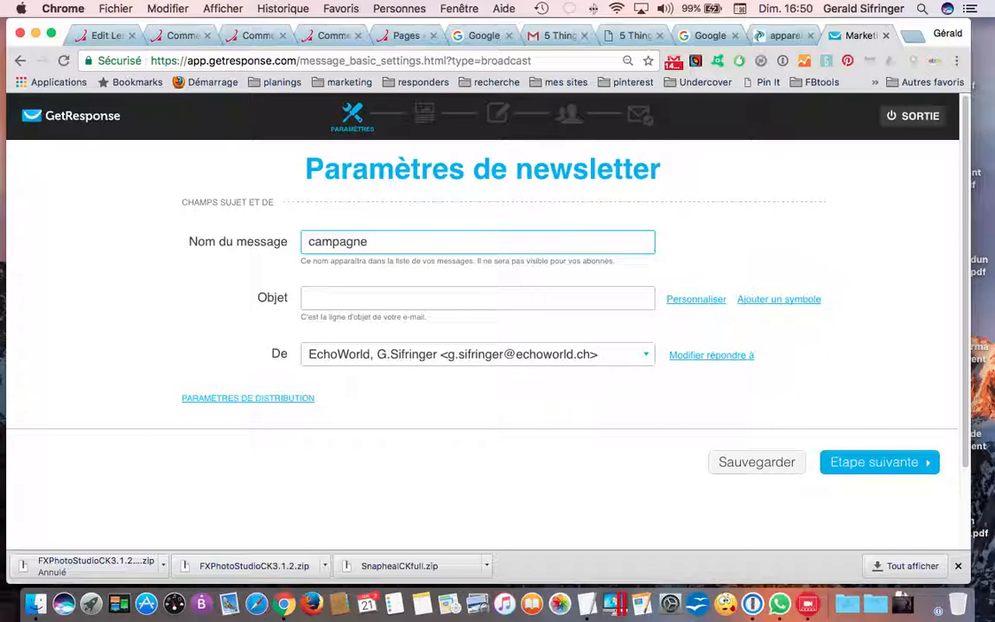
{"action": "type", "text": "_3d"}
Step: Enter the newsletter's subject line "Avez vous vu notre gamme d'échographes 3d 4d"
{"action": "left_click", "coordinate": [331, 300]}
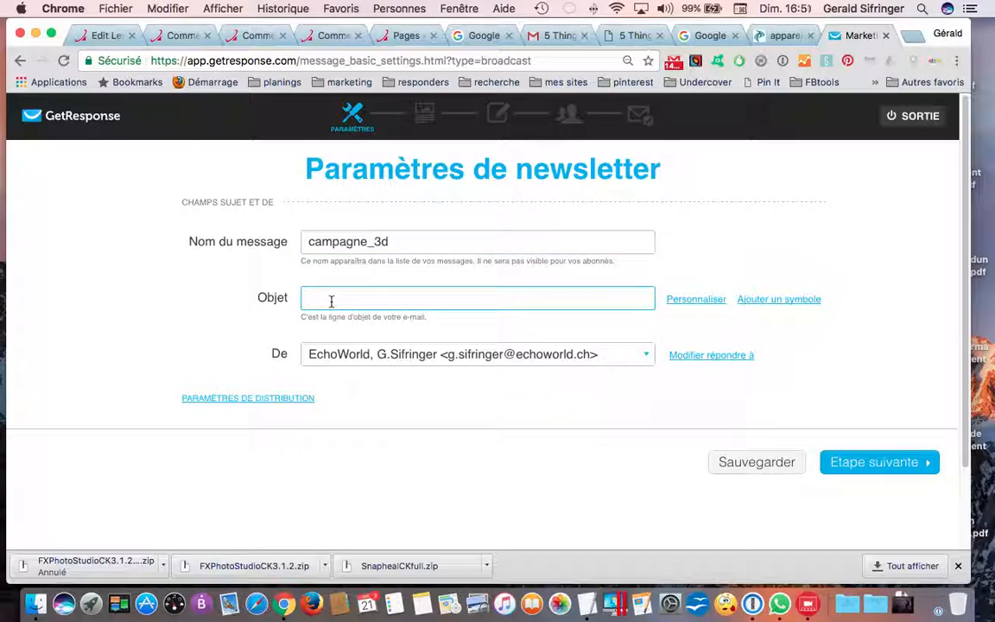
{"action": "type", "text": "Ac"}
{"action": "type", "text": "tion"}
{"action": "key", "text": "BackSpace"}
{"action": "key", "text": "BackSpace"}
{"action": "key", "text": "BackSpace"}
{"action": "type", "text": "Avez vous "}
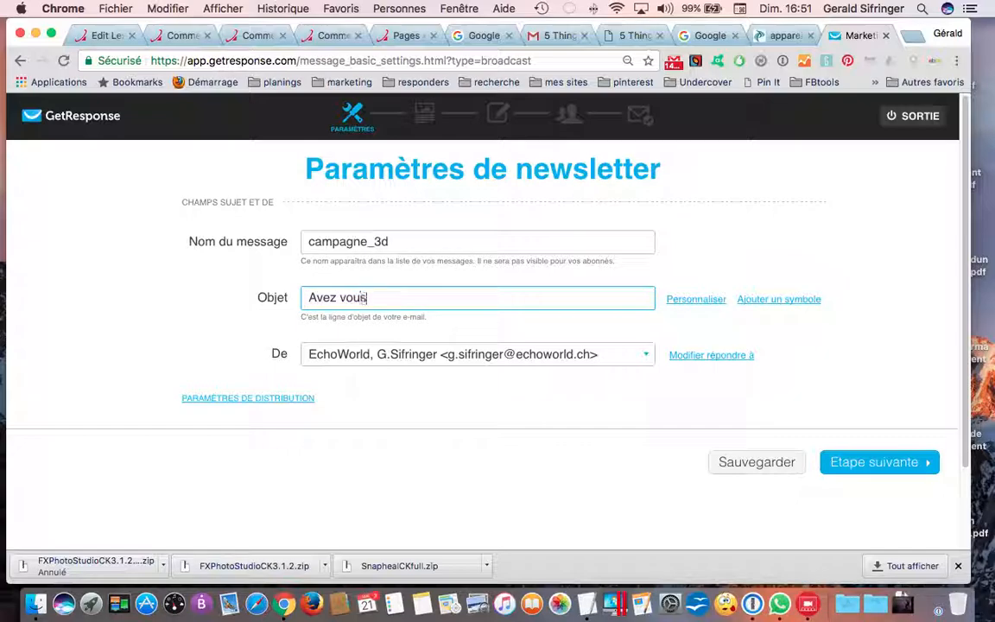
{"action": "type", "text": "vu notre gamme "}
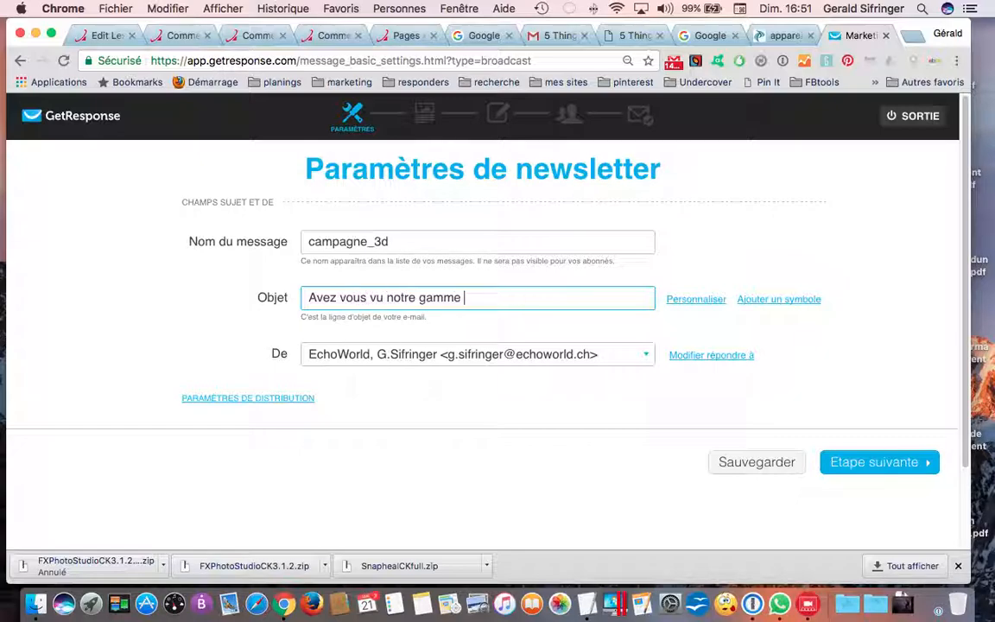
{"action": "type", "text": "d'eéchographes 3d"}
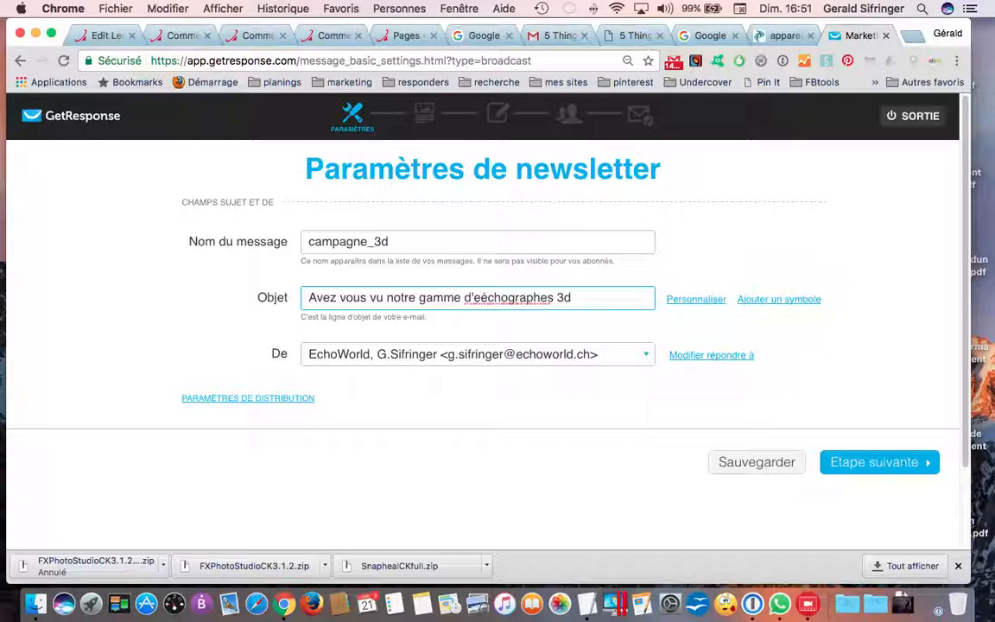
{"action": "type", "text": " 4d )"}
{"action": "key", "text": "BackSpace"}
{"action": "left_click", "coordinate": [483, 297]}
{"action": "key", "text": "BackSpace"}
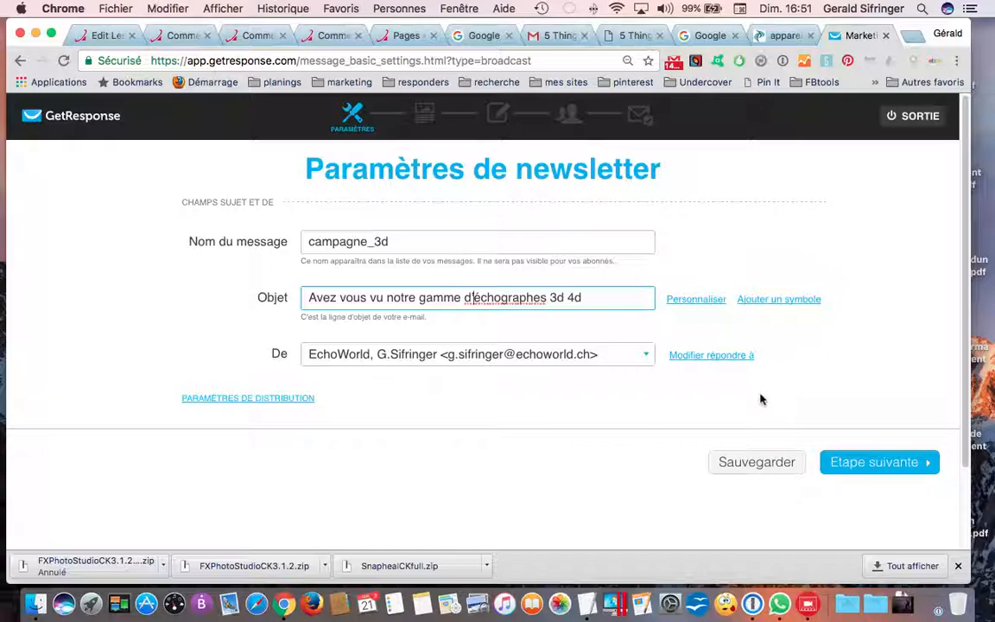
Step: Keep the EchoWorld address as the sender and continue to the template selection
{"action": "left_click", "coordinate": [651, 355]}
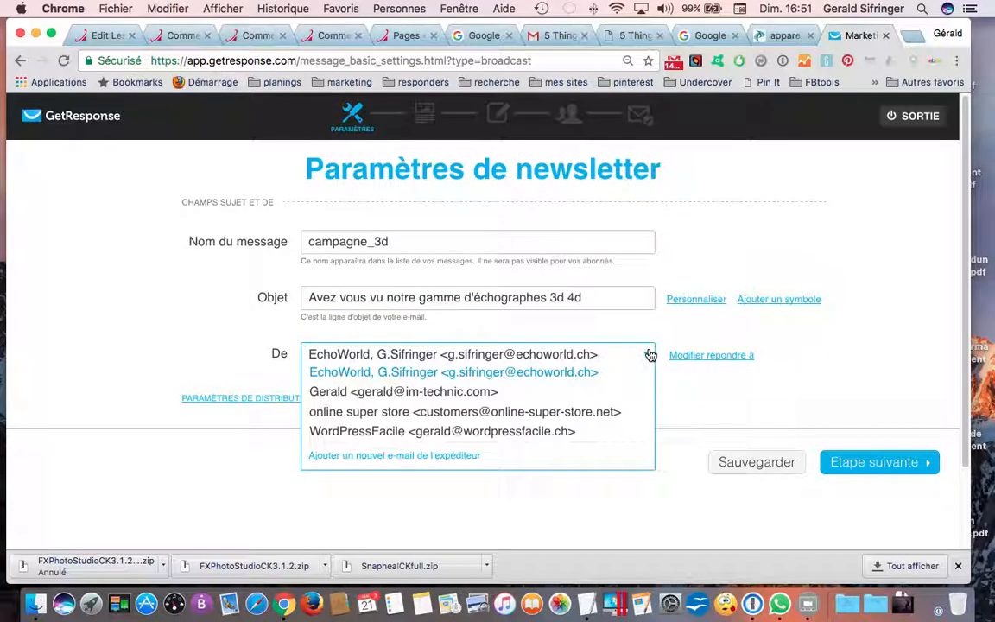
{"action": "left_click", "coordinate": [568, 358]}
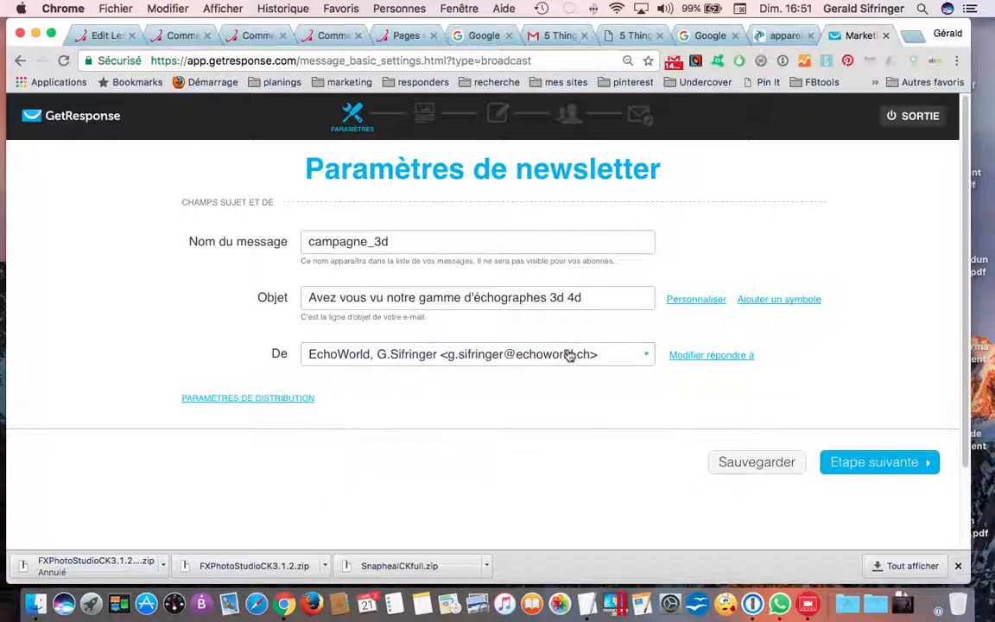
{"action": "left_click", "coordinate": [864, 464]}
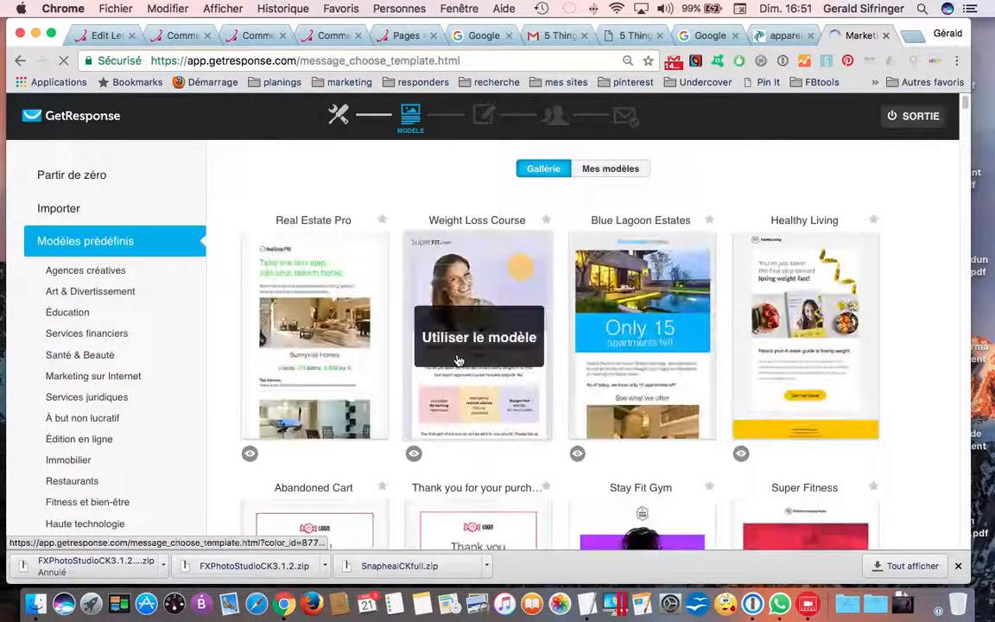
Step: Choose to start from scratch with the blank template "Modèle vierge"
{"action": "left_click", "coordinate": [94, 177]}
{"action": "scroll", "coordinate": [553, 338], "scroll_direction": "down", "scroll_amount": 5}
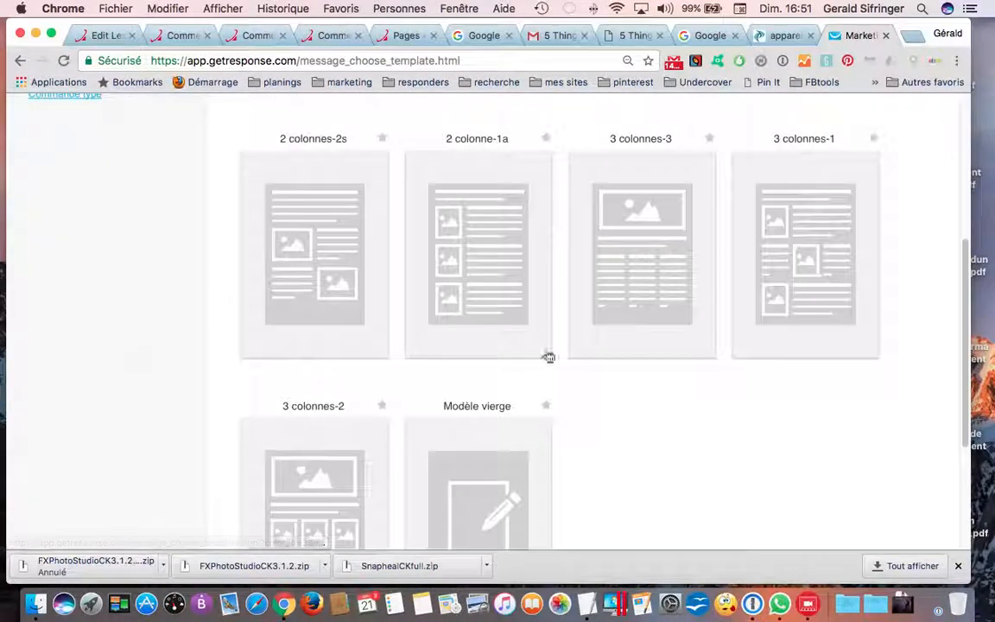
{"action": "left_click", "coordinate": [487, 529]}
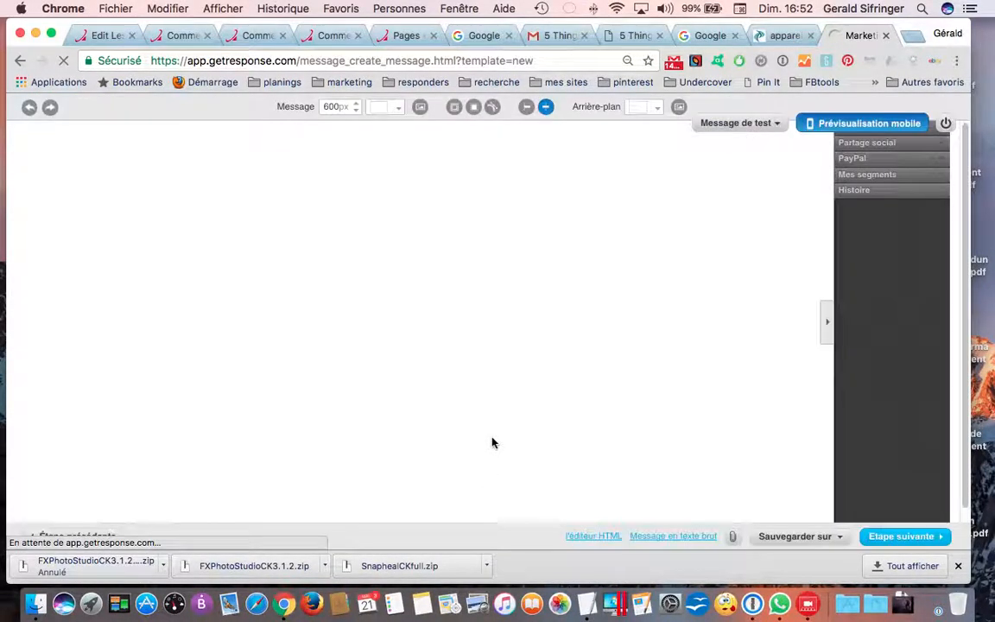
Step: Insert a text block at the top of the message and delete its placeholder heading
{"action": "left_click_drag", "start_coordinate": [670, 223], "coordinate": [176, 142]}
{"action": "left_click", "coordinate": [364, 145]}
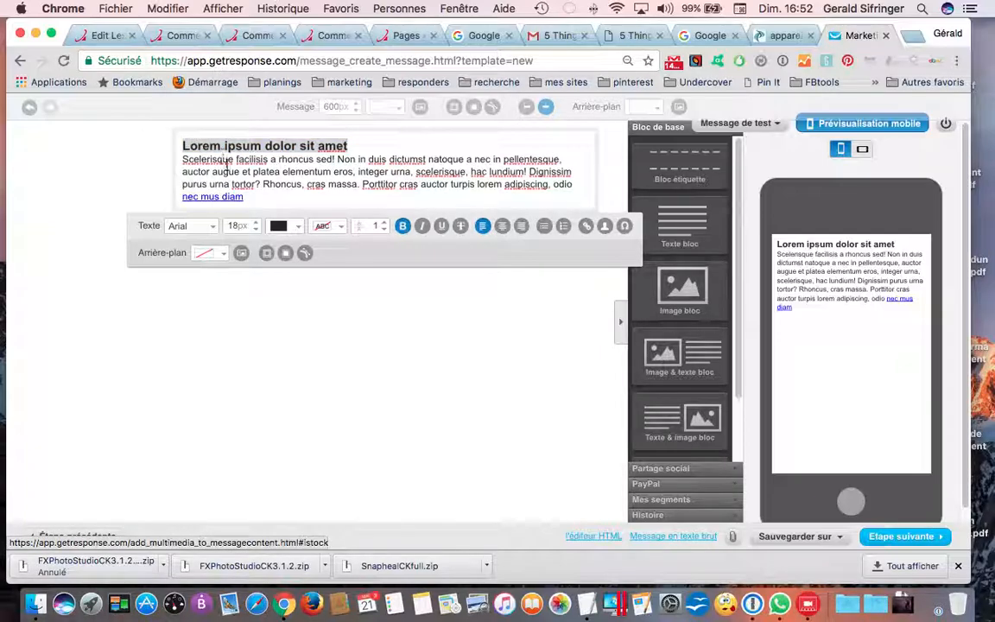
{"action": "left_click", "coordinate": [369, 145]}
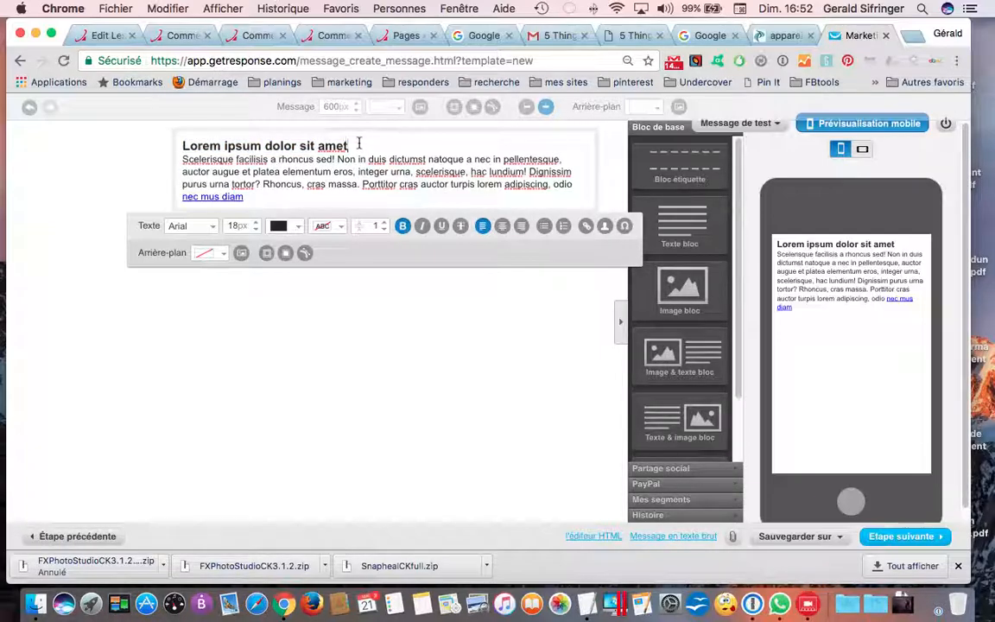
{"action": "key", "text": "BackSpace"}
{"action": "key", "text": "BackSpace"}
{"action": "key", "text": "BackSpace"}
{"action": "key", "text": "BackSpace"}
{"action": "key", "text": "BackSpace"}
{"action": "key", "text": "BackSpace"}
{"action": "key", "text": "BackSpace"}
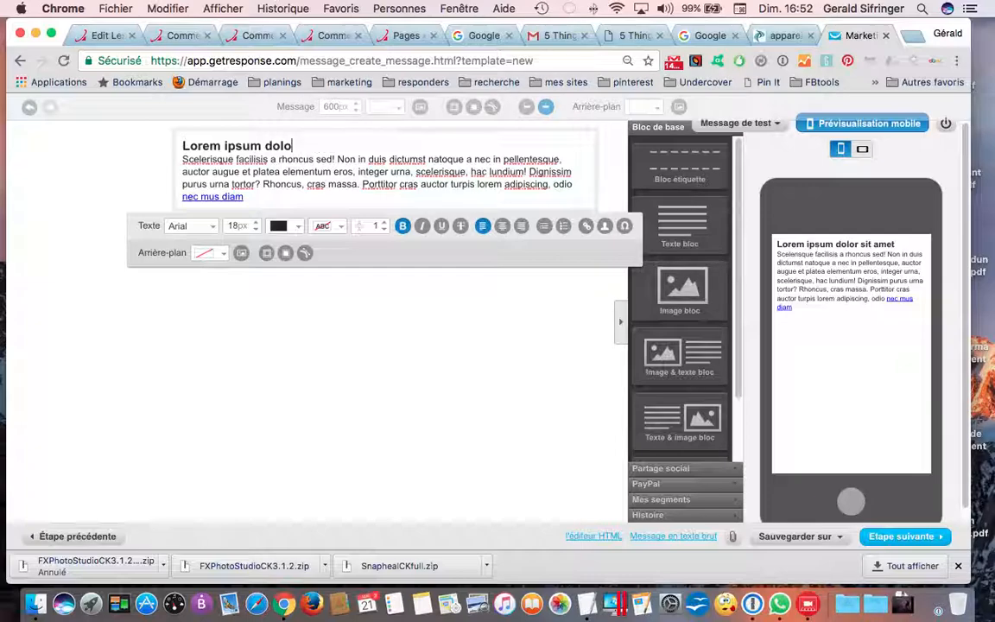
{"action": "key", "text": "BackSpace"}
{"action": "key", "text": "BackSpace"}
{"action": "key", "text": "BackSpace"}
{"action": "key", "text": "BackSpace"}
{"action": "key", "text": "BackSpace"}
{"action": "key", "text": "BackSpace"}
{"action": "key", "text": "BackSpace"}
{"action": "key", "text": "BackSpace"}
{"action": "key", "text": "BackSpace"}
{"action": "key", "text": "BackSpace"}
{"action": "key", "text": "BackSpace"}
{"action": "key", "text": "BackSpace"}
{"action": "key", "text": "BackSpace"}
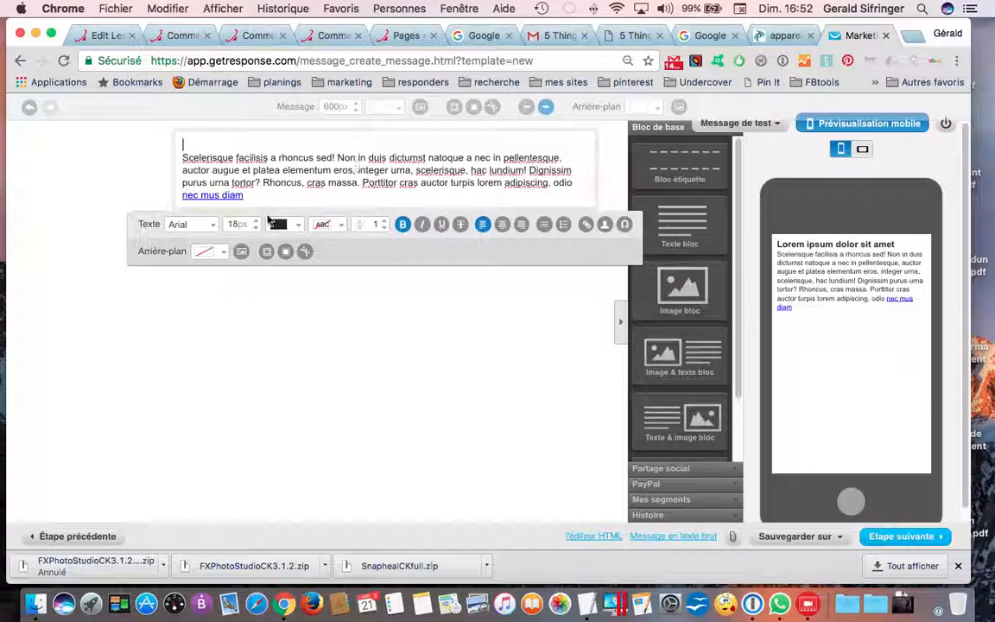
Step: Replace the placeholder paragraph with the personalised greeting "Bonjour [[name]]," using the contact name field, and begin a new line
{"action": "left_click_drag", "start_coordinate": [249, 198], "coordinate": [184, 158]}
{"action": "type", "text": "Bo"}
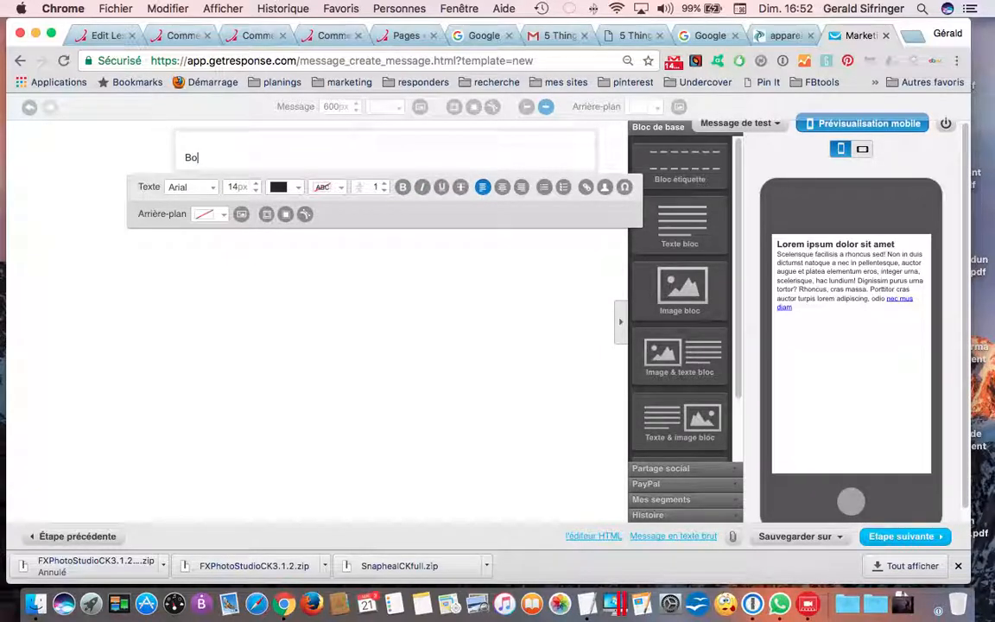
{"action": "type", "text": "njour"}
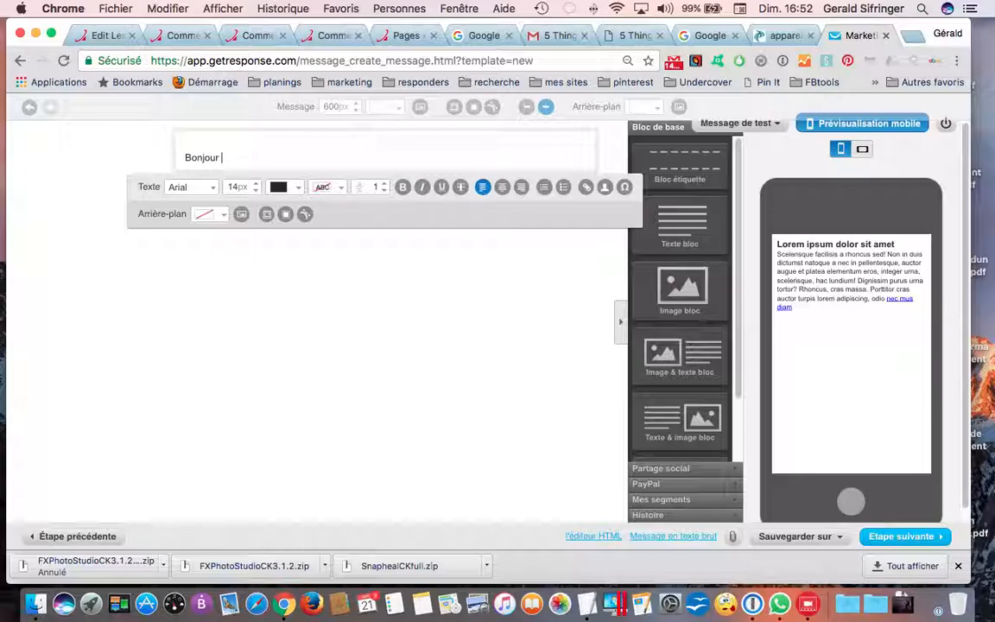
{"action": "left_click", "coordinate": [608, 188]}
{"action": "left_click", "coordinate": [592, 228]}
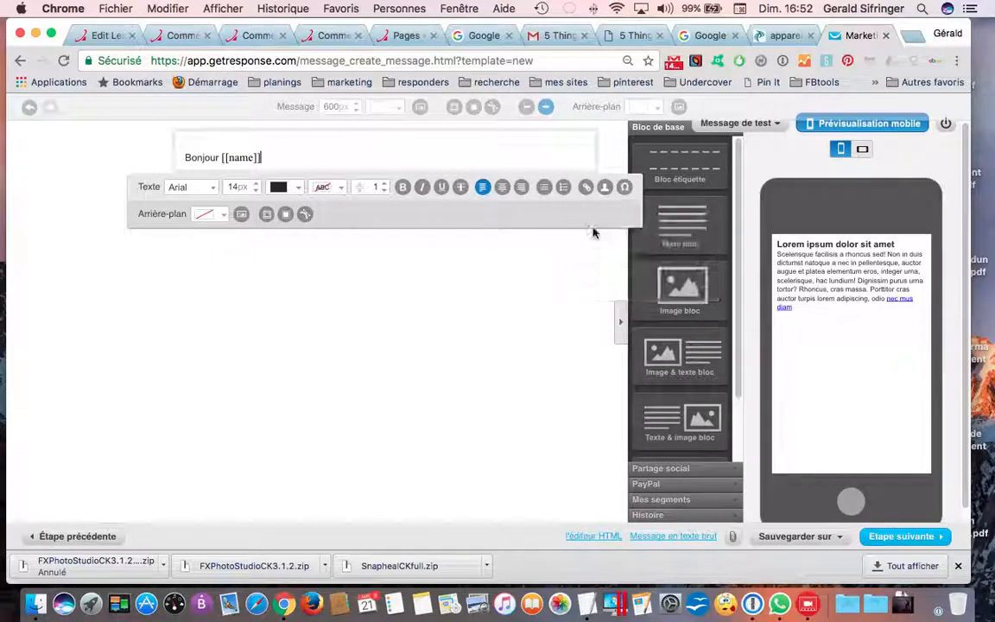
{"action": "type", "text": ","}
{"action": "key", "text": "Return"}
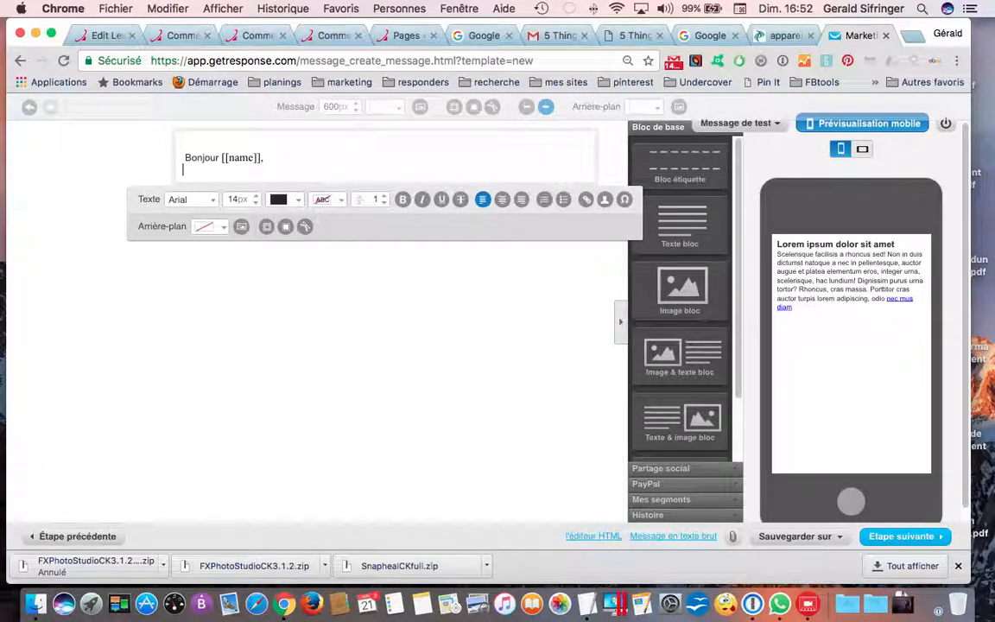
Step: Add four filler lines below the greeting: "Bala bla b,a .jhgjhgfkjfjkfhhj", "GFjhfgjhfjhfghjgfd", "KGkgkjgjkhgkjghjk" and "JHGJKGHFJKFHG"
{"action": "type", "text": "Bala bla b"}
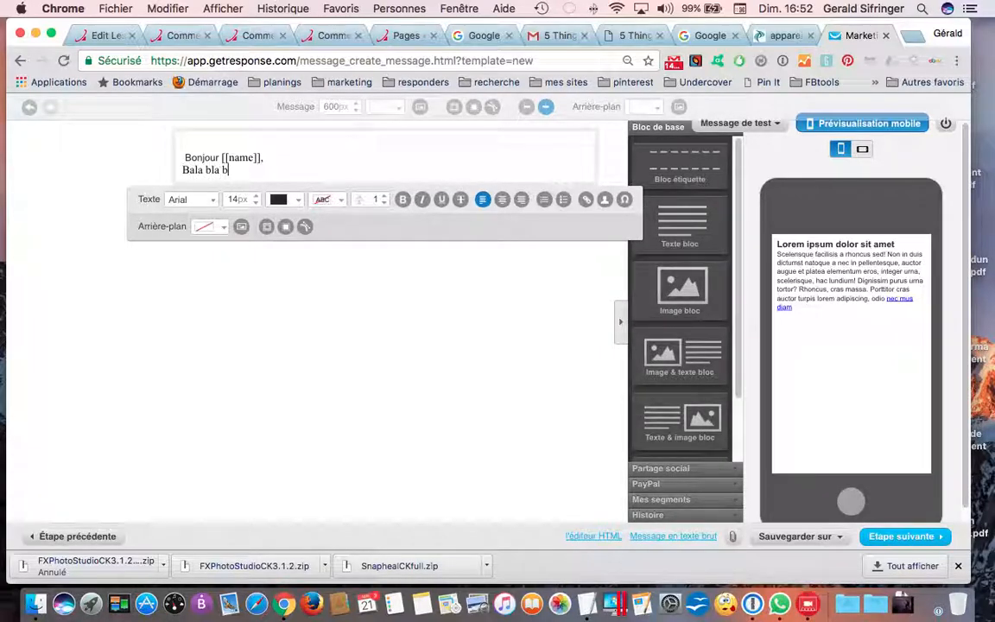
{"action": "type", "text": ",a .jhgjhgfkjfjkfhhj"}
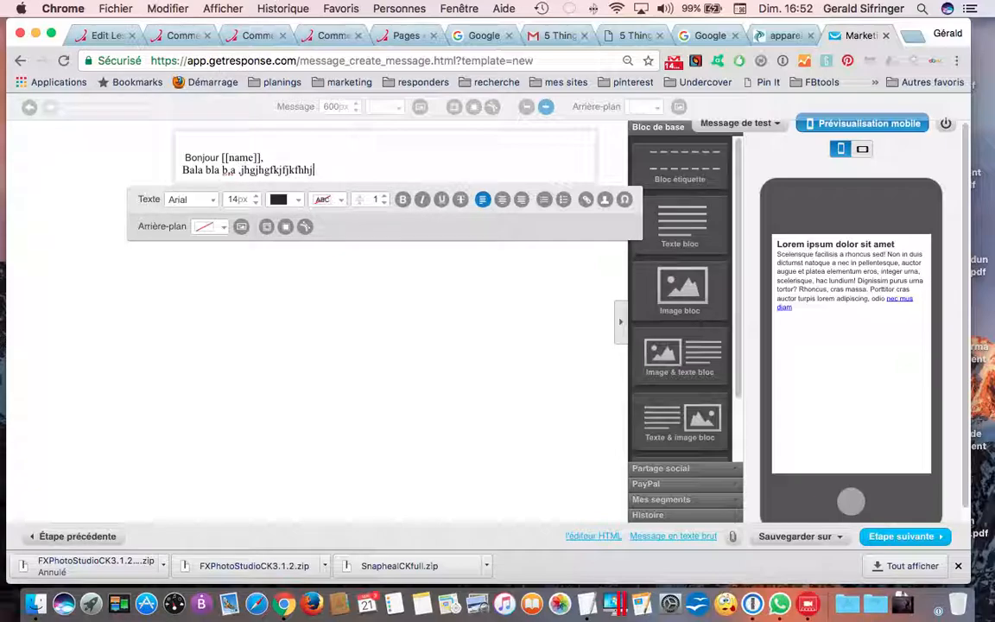
{"action": "key", "text": "Return"}
{"action": "type", "text": "gfd"}
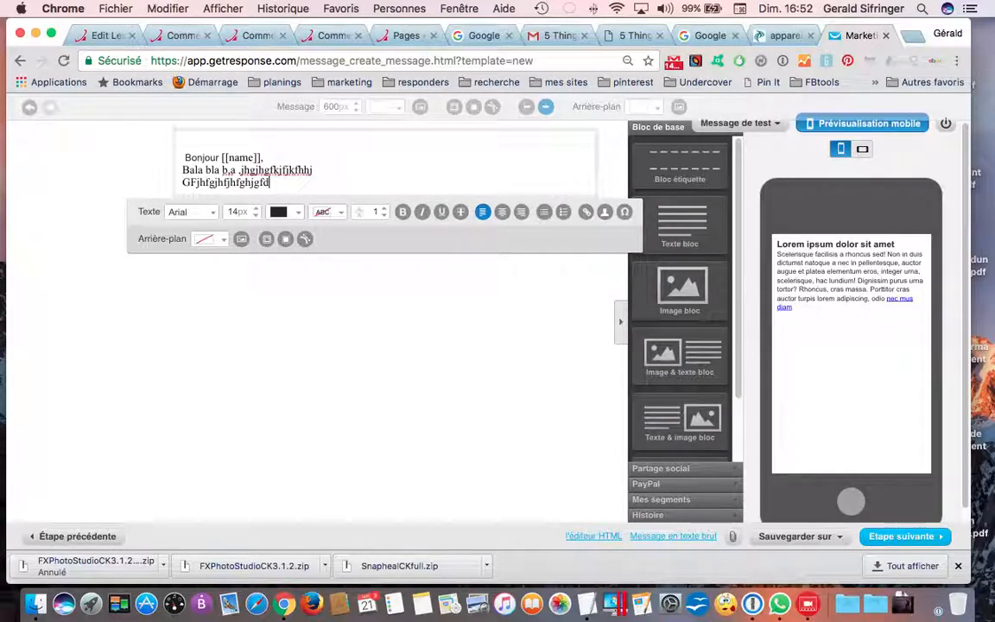
{"action": "key", "text": "Return"}
{"action": "type", "text": "KGkgkjgjkhgkjghjk"}
{"action": "key", "text": "Return"}
{"action": "type", "text": "JHGJKGH"}
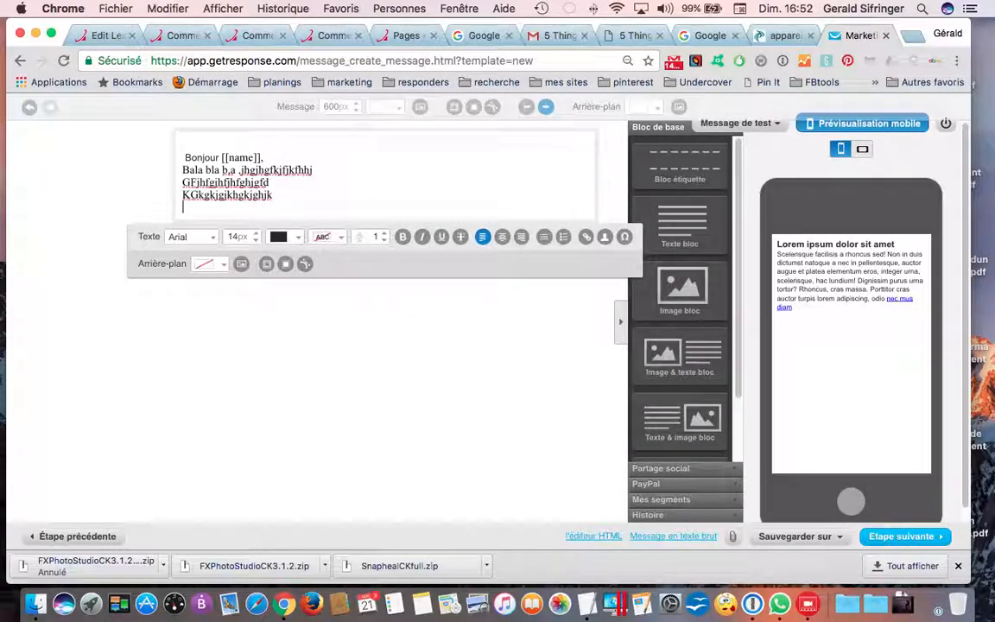
{"action": "type", "text": "FJKFHG"}
Step: Add the closing call-to-action line ">>> Cliquez ici pour voir notre offre spéciale" below the filler text
{"action": "key", "text": "Return"}
{"action": "type", "text": "C"}
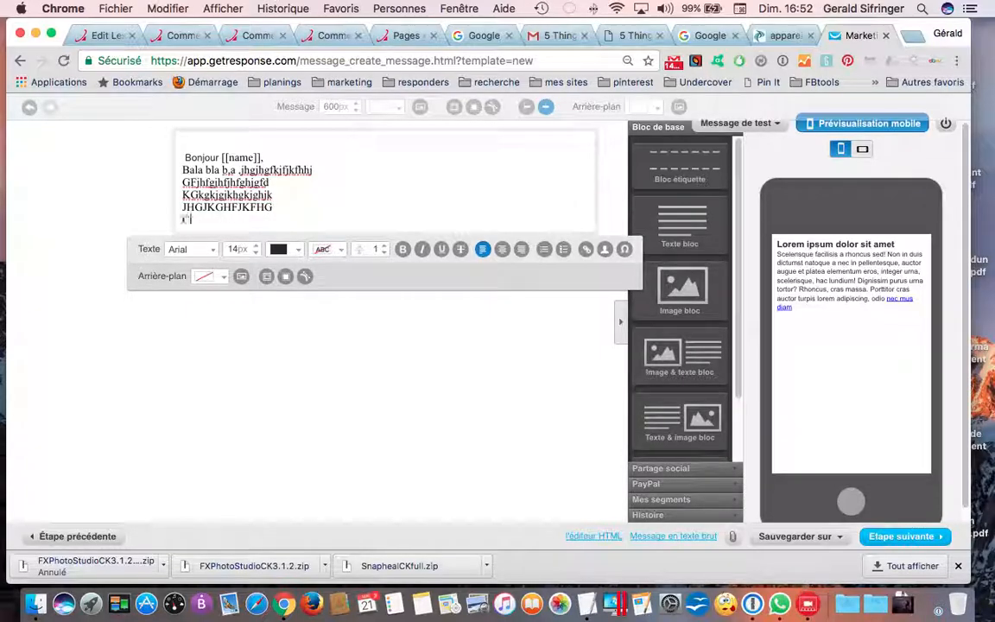
{"action": "type", "text": "liquez ici pour voir"}
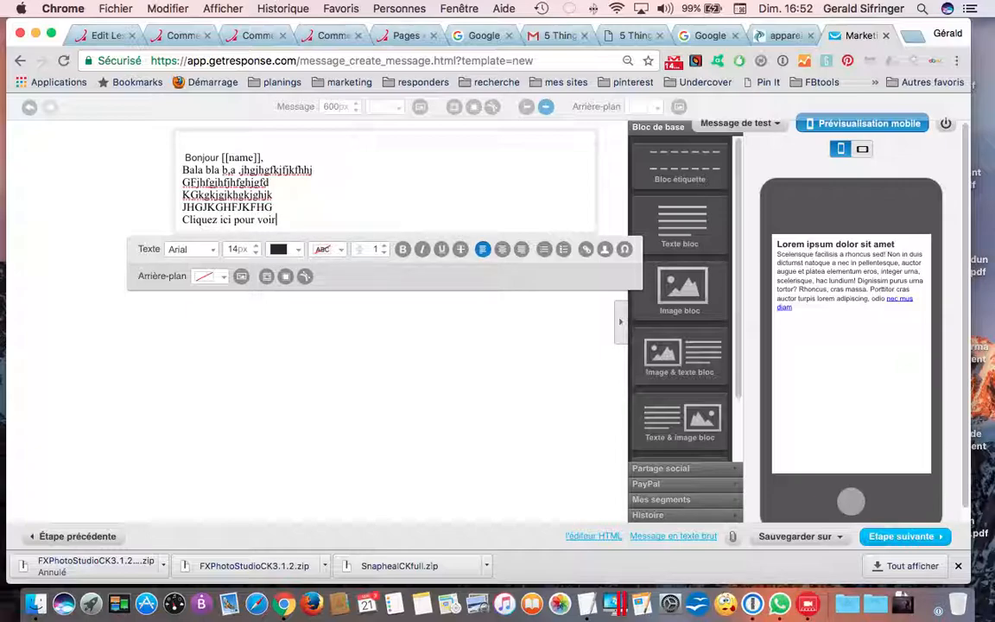
{"action": "type", "text": " notre offre spéc"}
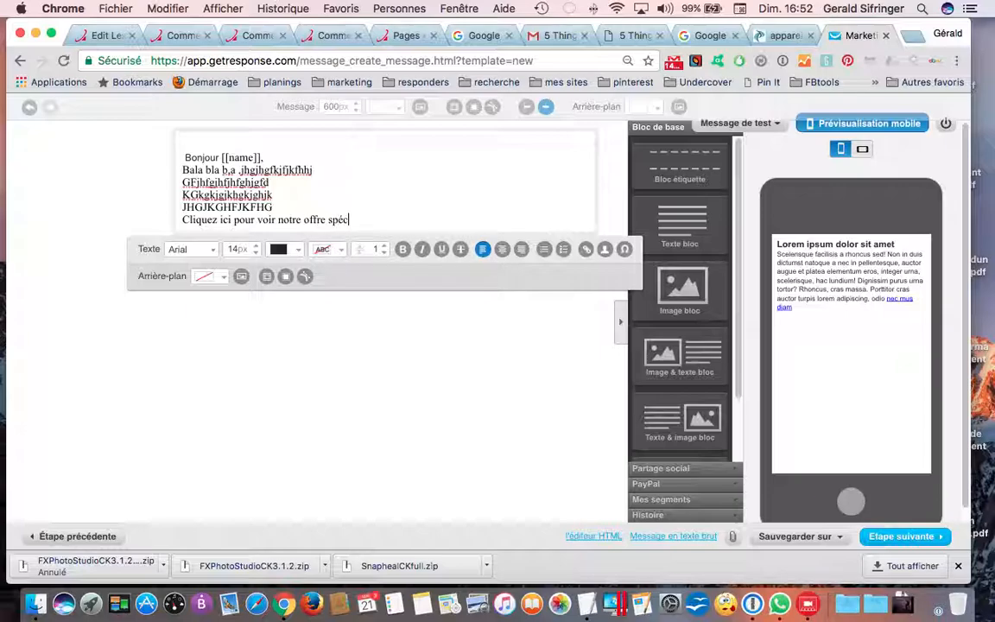
{"action": "type", "text": "iale"}
{"action": "left_click", "coordinate": [184, 220]}
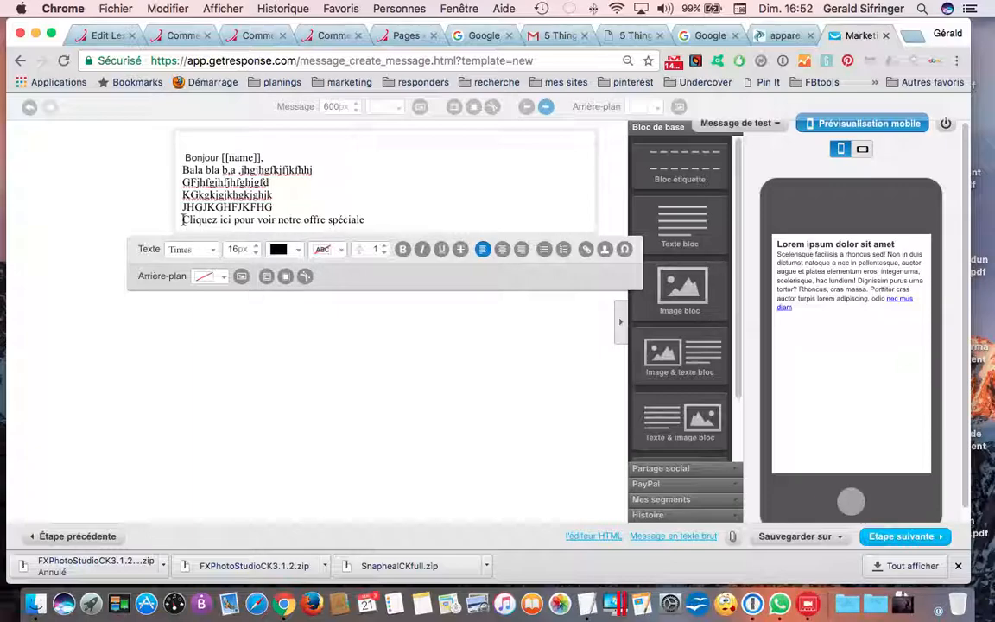
{"action": "type", "text": ">>>"}
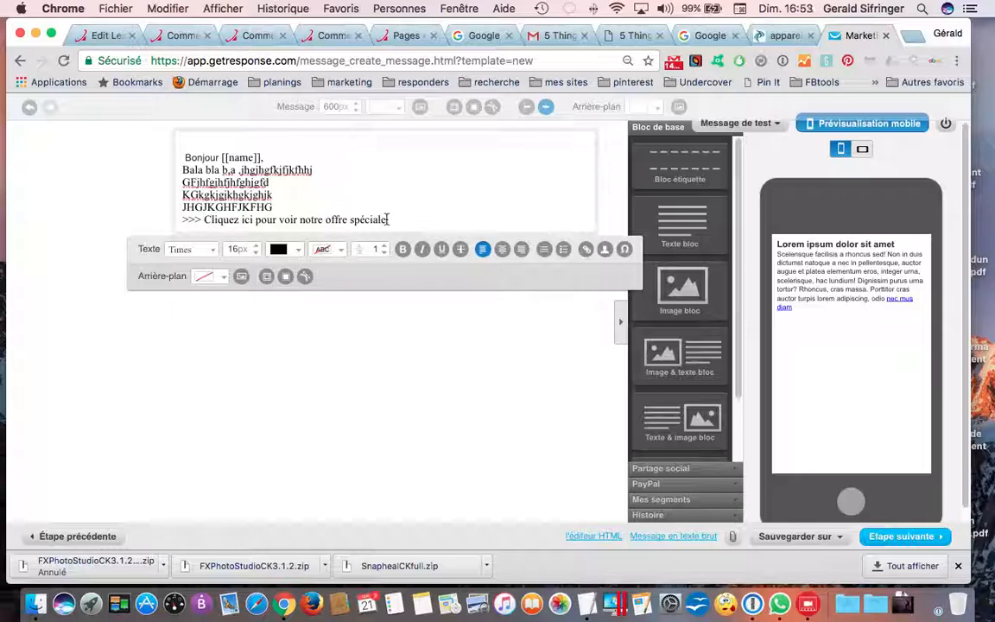
{"action": "left_click_drag", "start_coordinate": [389, 219], "coordinate": [212, 224]}
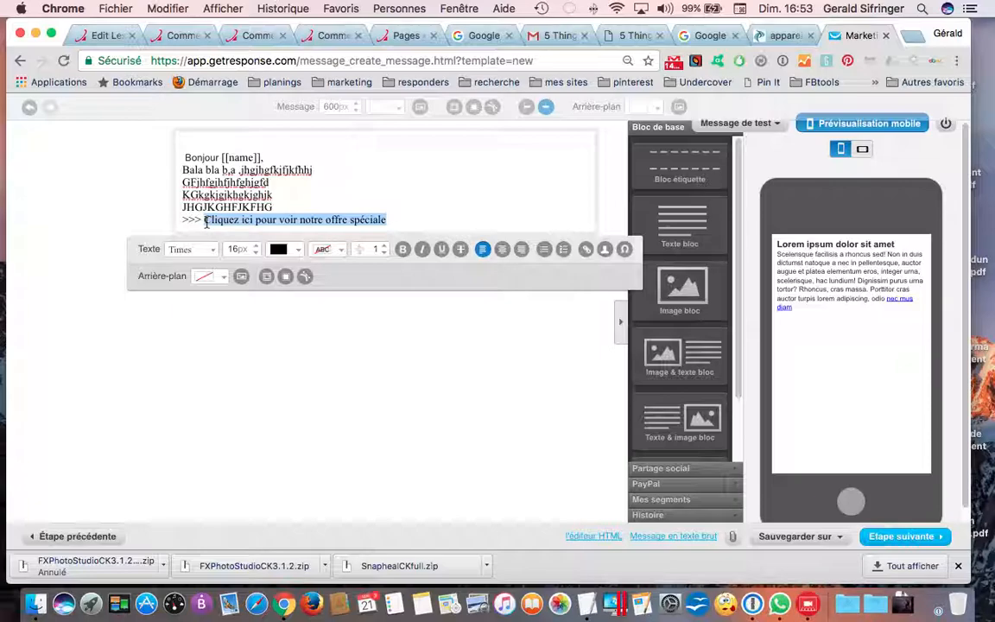
{"action": "left_click", "coordinate": [785, 35]}
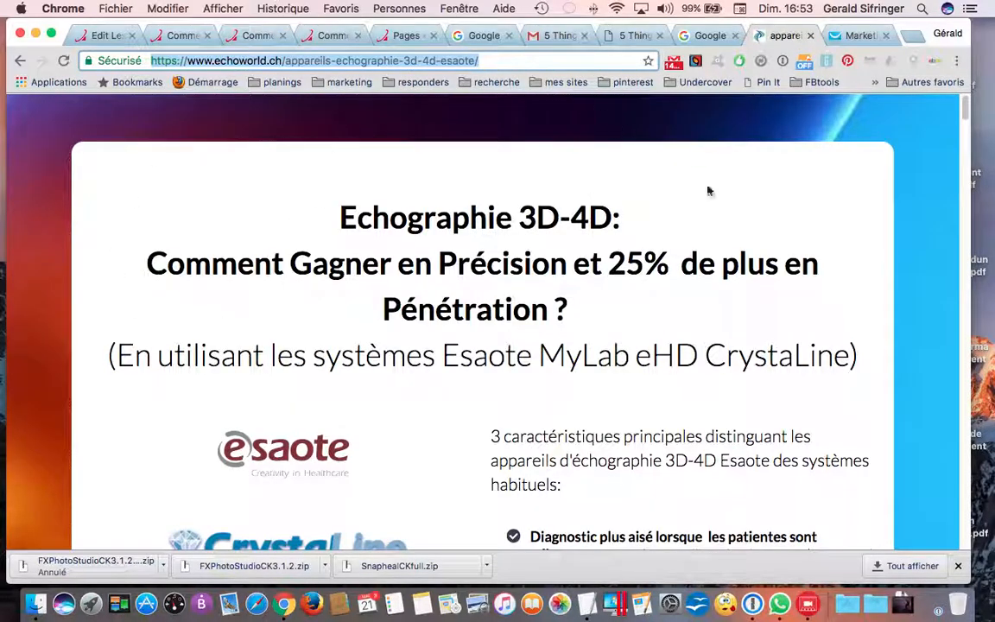
{"action": "left_click", "coordinate": [538, 61]}
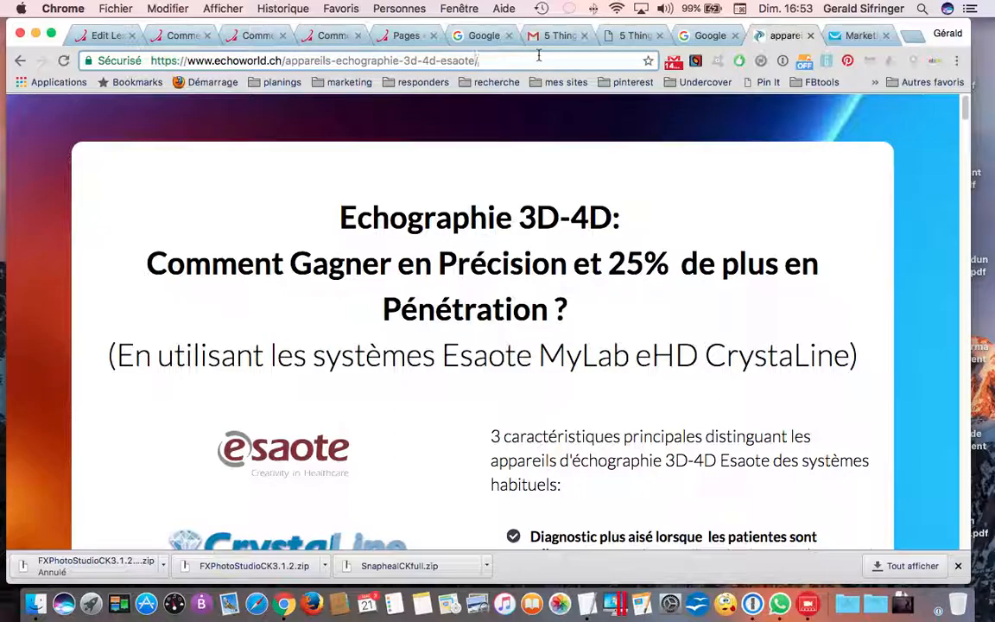
{"action": "left_click_drag", "start_coordinate": [481, 61], "coordinate": [288, 75]}
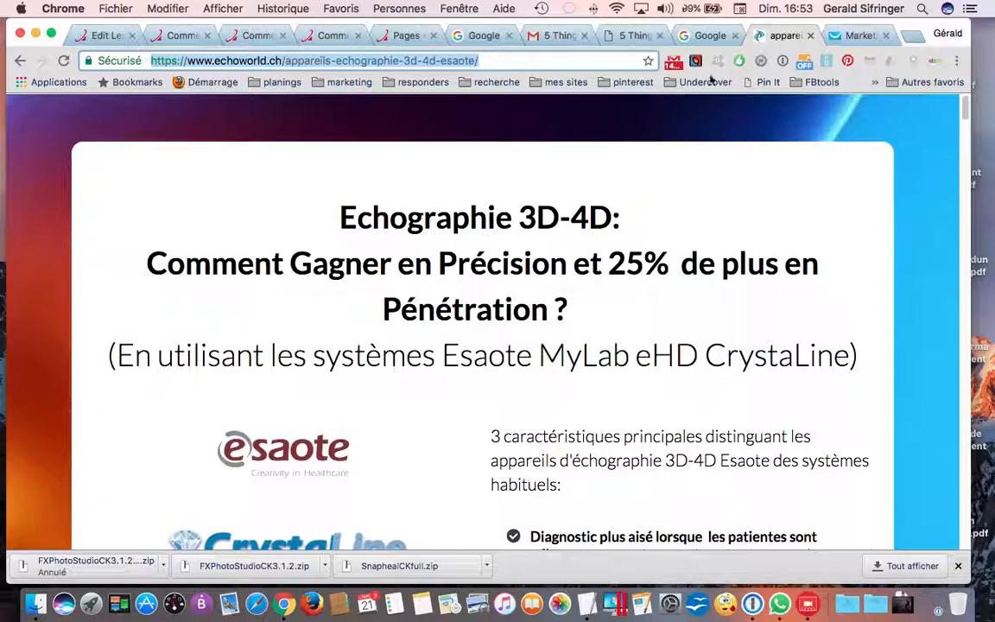
{"action": "left_click", "coordinate": [859, 36]}
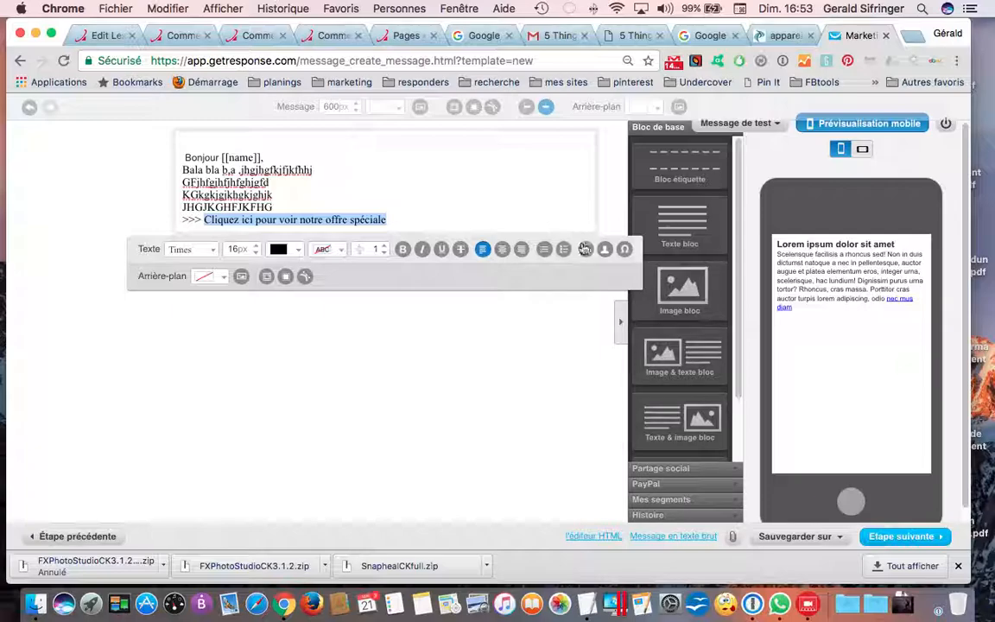
{"action": "left_click", "coordinate": [585, 250]}
{"action": "left_click", "coordinate": [439, 297]}
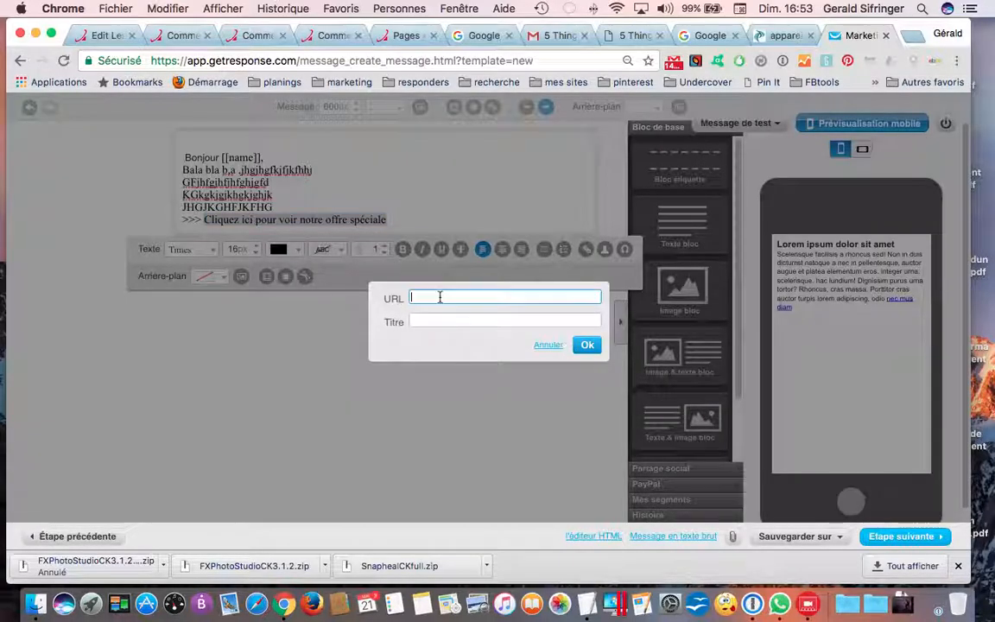
{"action": "key", "text": "super+v"}
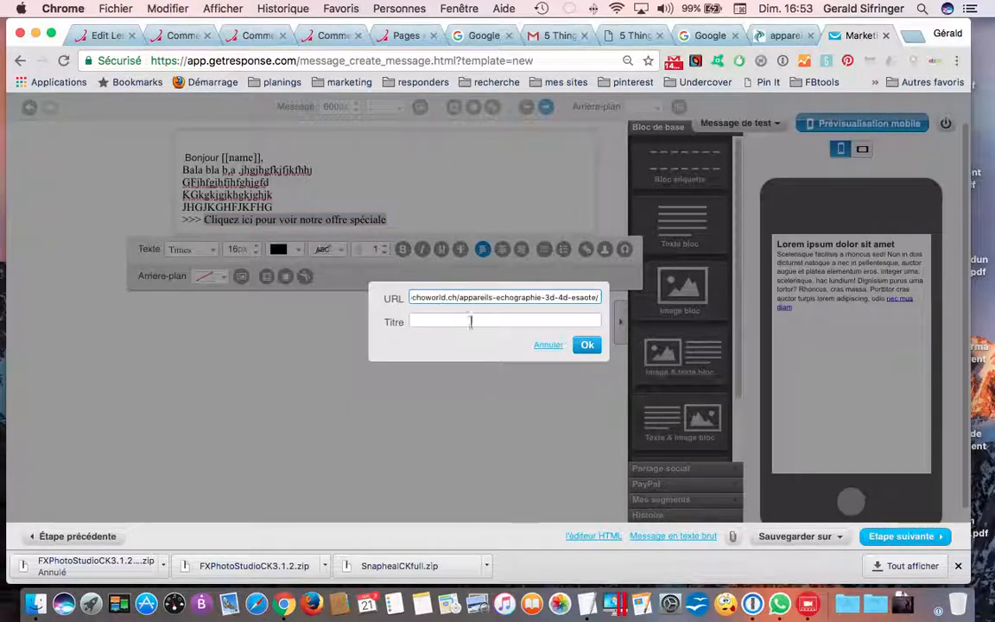
{"action": "left_click", "coordinate": [587, 345]}
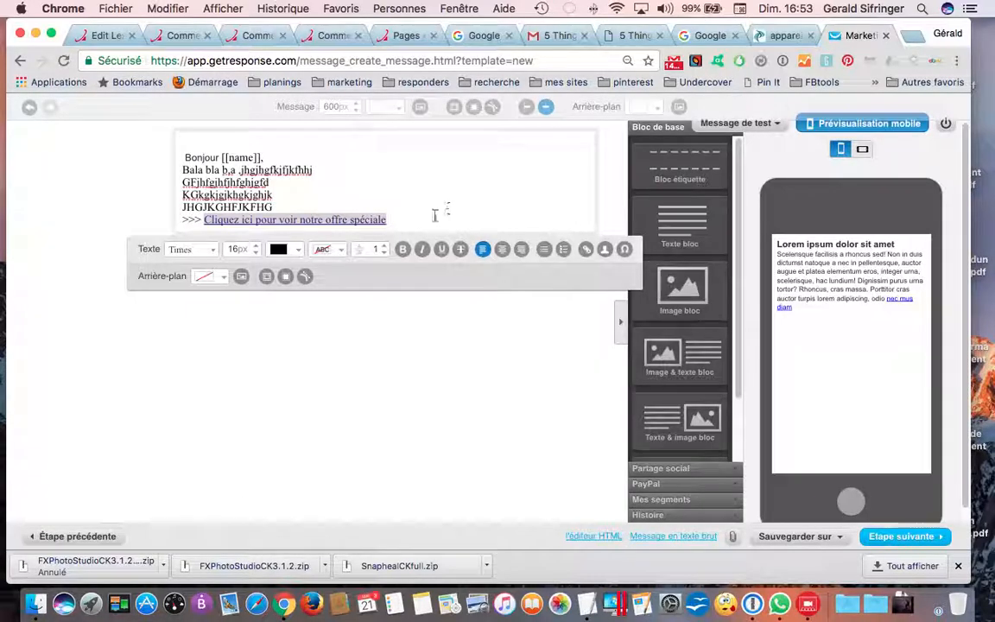
Step: Add two filler lines, "bgjgh" and "lhklhkjh", below the linked call-to-action line
{"action": "key", "text": "Return"}
{"action": "type", "text": "bgjgh"}
{"action": "key", "text": "Return"}
{"action": "type", "text": "lhklhkjh"}
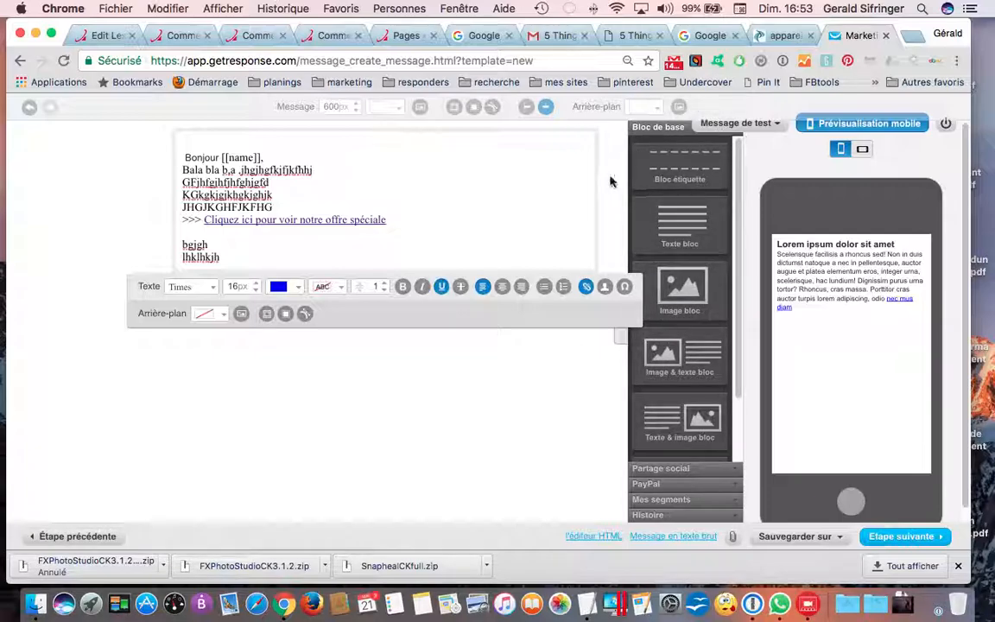
{"action": "key", "text": "super+a"}
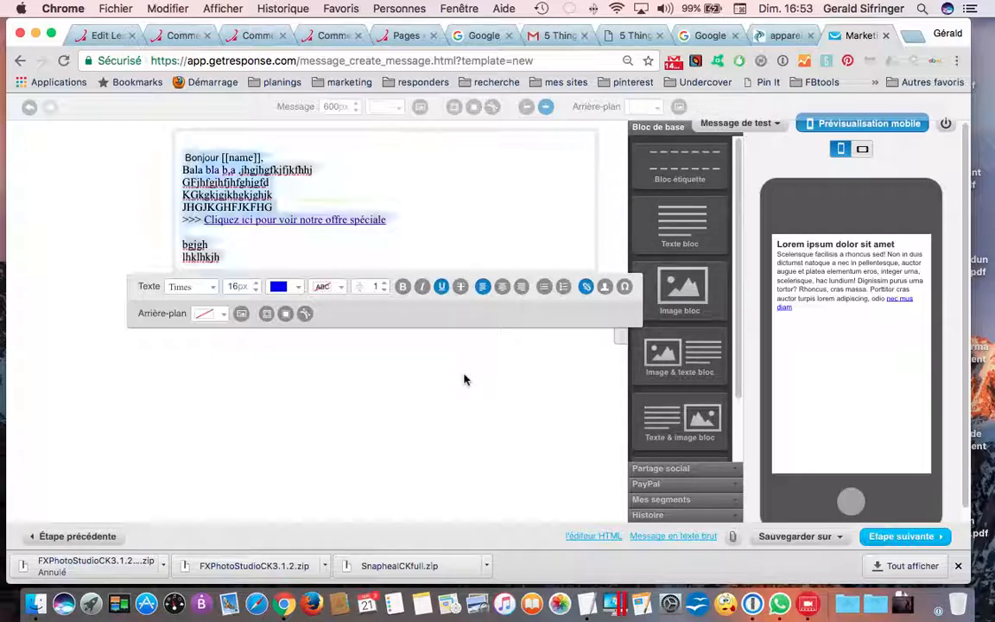
{"action": "left_click", "coordinate": [487, 233]}
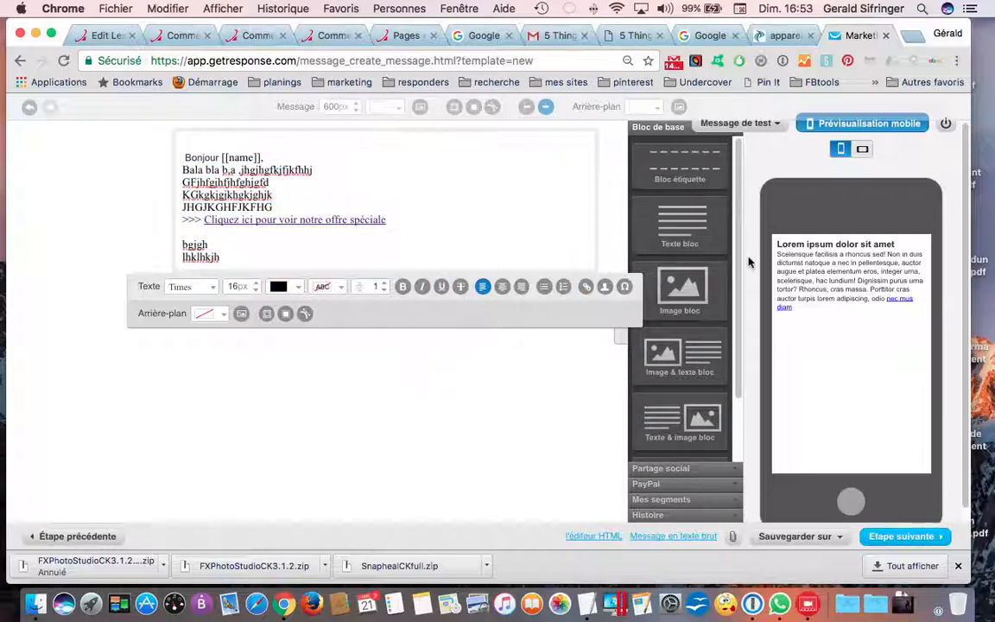
Step: Examine the options for sending a test message and close them without sending
{"action": "left_click", "coordinate": [765, 126]}
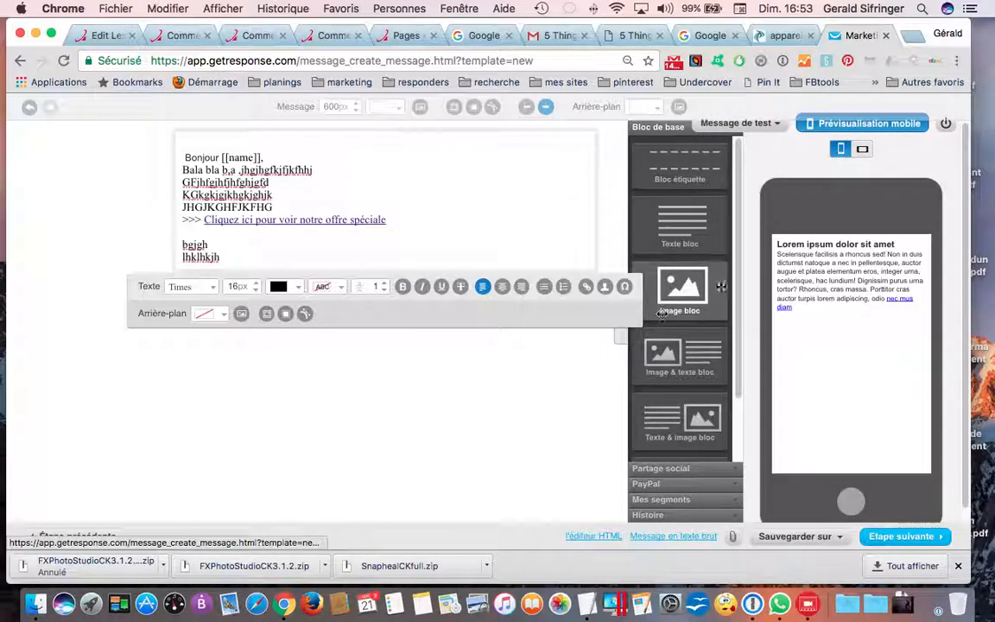
{"action": "mouse_move", "coordinate": [726, 127]}
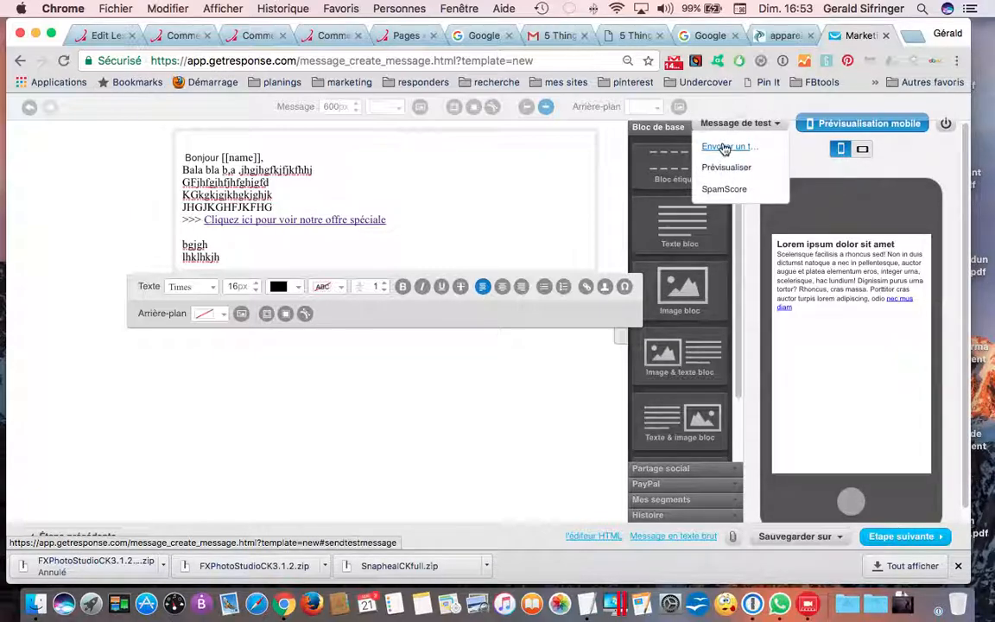
{"action": "left_click", "coordinate": [724, 147]}
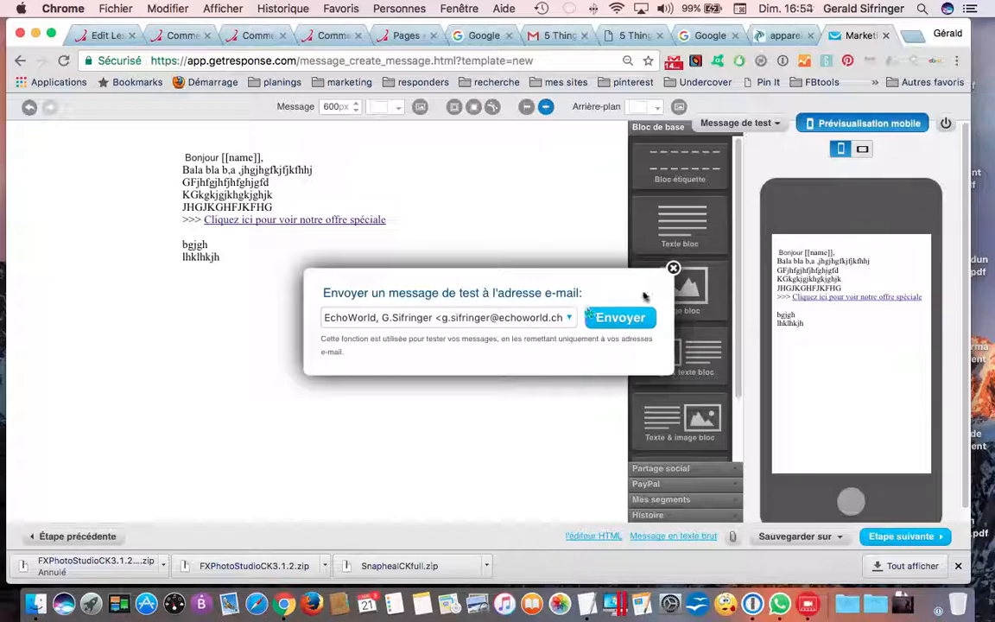
{"action": "left_click", "coordinate": [674, 270]}
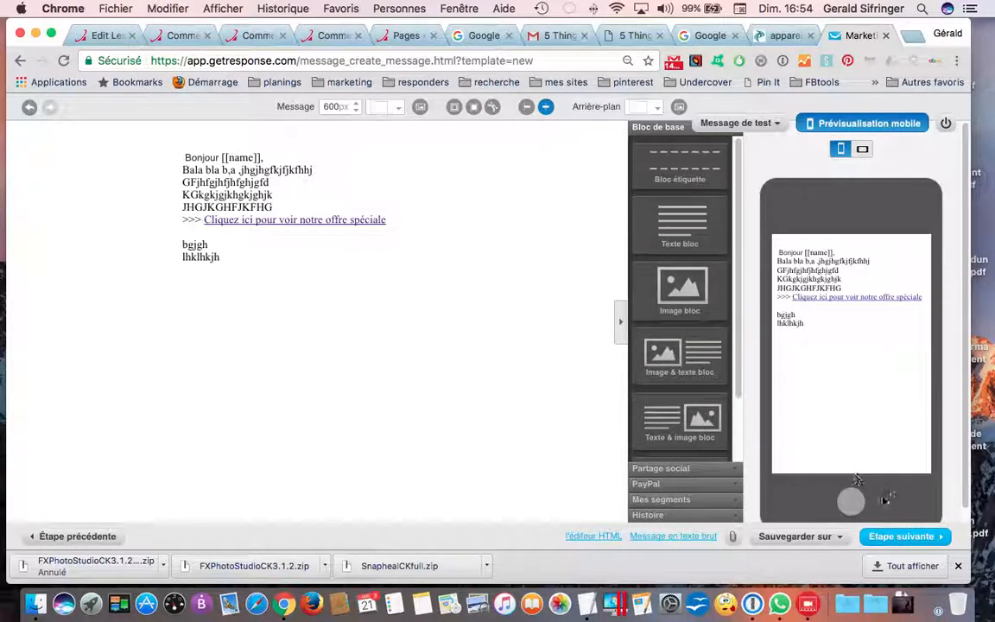
Step: Proceed to the recipients stage and include the echographie_diagnostique campaign as the newsletter's recipients
{"action": "left_click", "coordinate": [906, 537]}
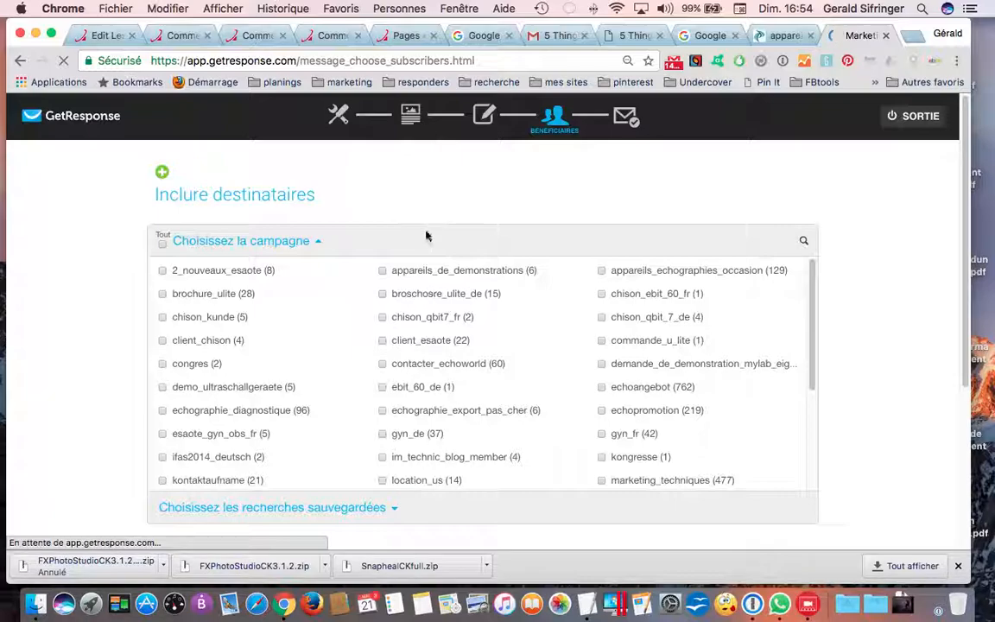
{"action": "scroll", "coordinate": [434, 318], "scroll_direction": "down", "scroll_amount": 5}
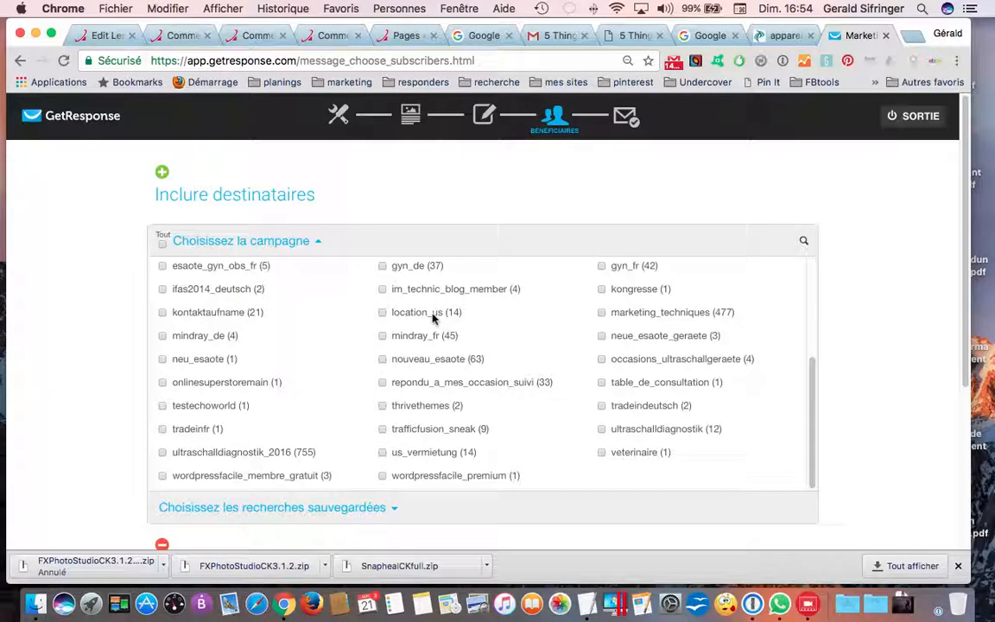
{"action": "scroll", "coordinate": [435, 319], "scroll_direction": "down", "scroll_amount": 5}
{"action": "scroll", "coordinate": [435, 319], "scroll_direction": "up", "scroll_amount": 10}
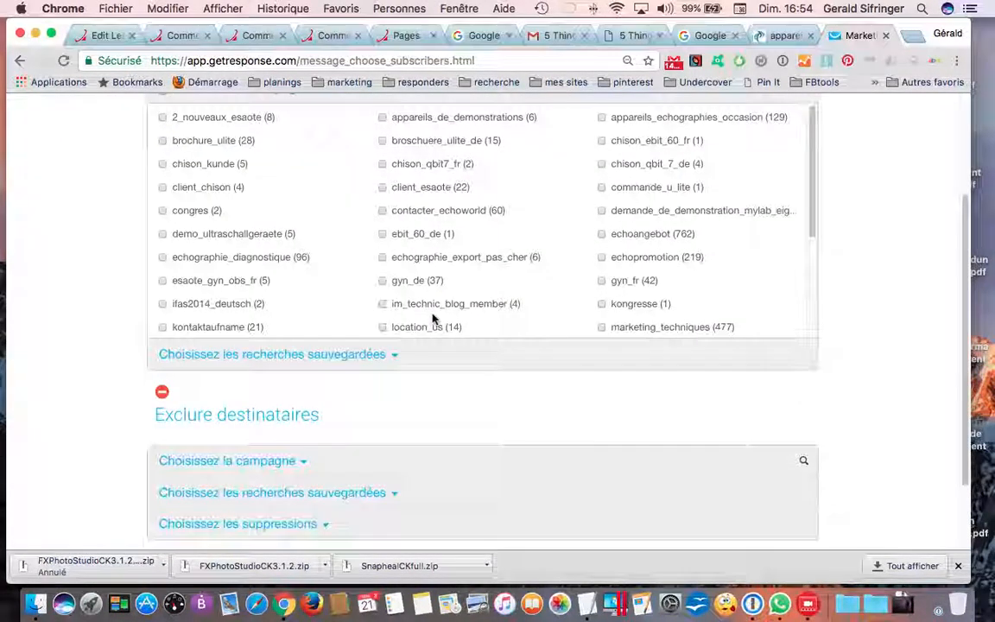
{"action": "scroll", "coordinate": [434, 319], "scroll_direction": "down", "scroll_amount": 10}
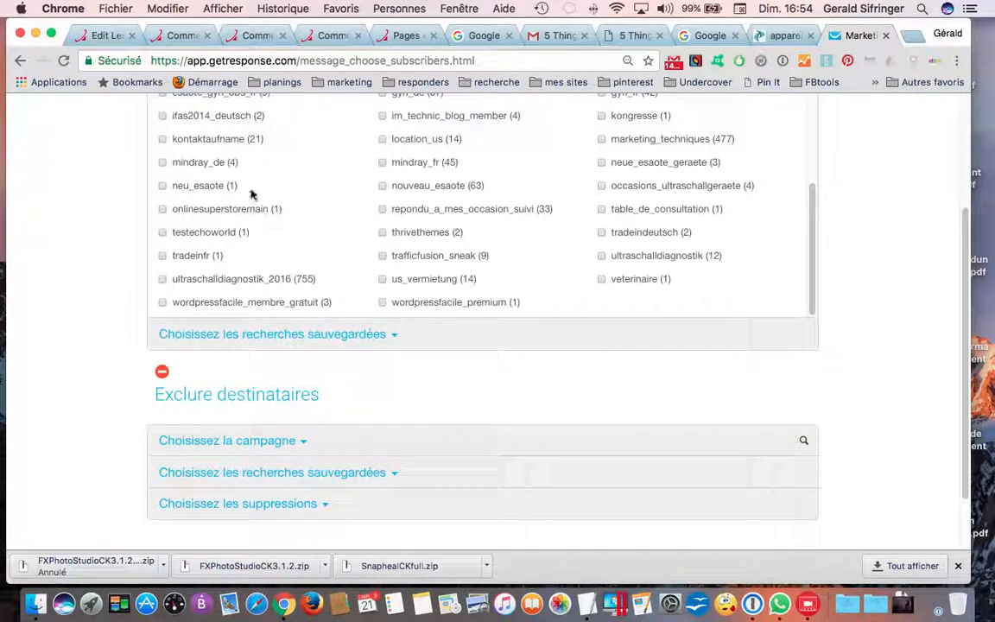
{"action": "scroll", "coordinate": [251, 194], "scroll_direction": "up", "scroll_amount": 8}
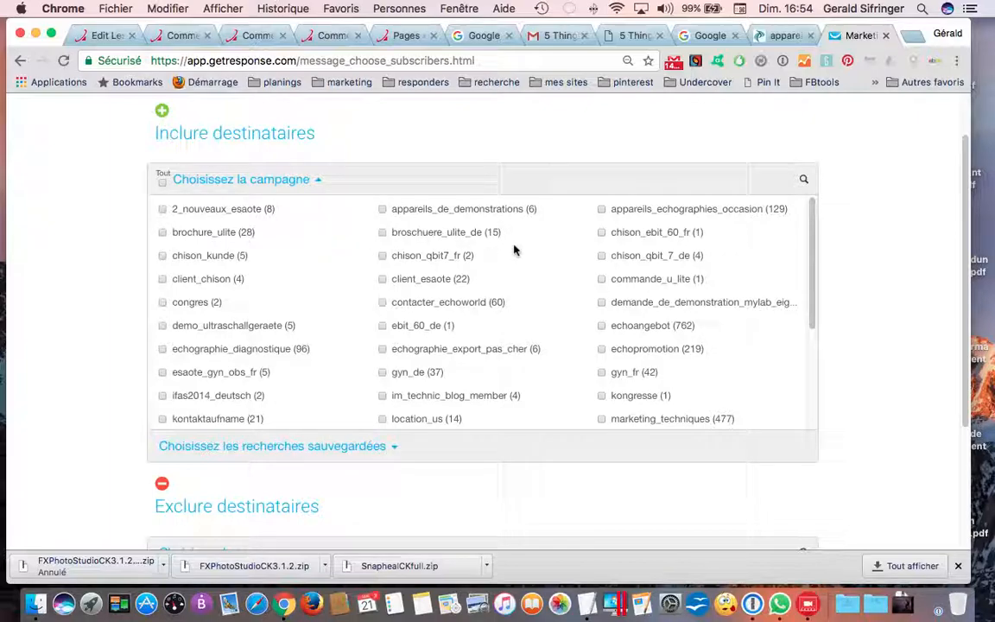
{"action": "scroll", "coordinate": [506, 269], "scroll_direction": "down", "scroll_amount": 5}
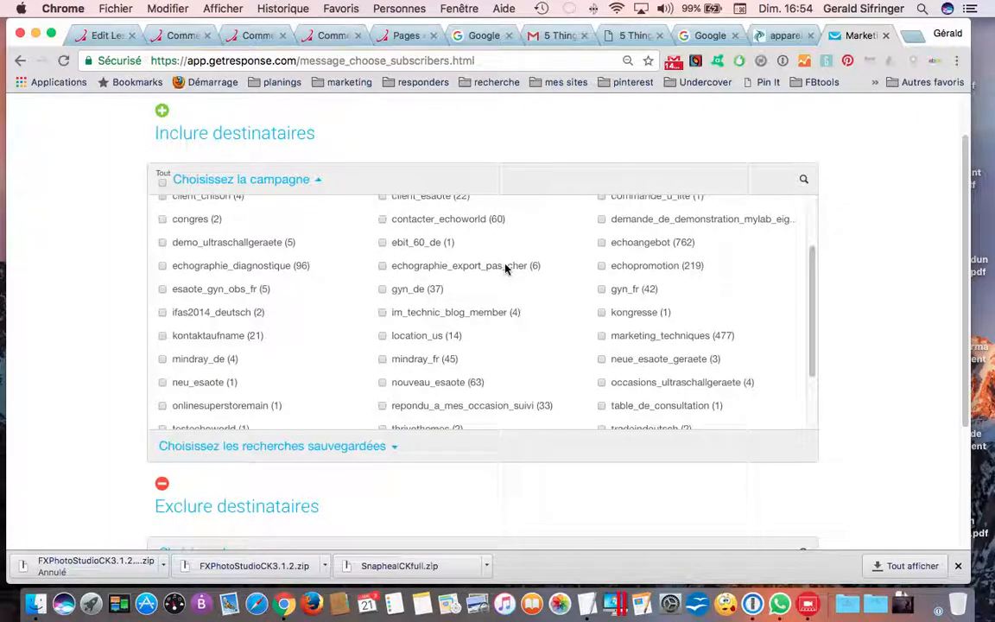
{"action": "scroll", "coordinate": [505, 269], "scroll_direction": "up", "scroll_amount": 6}
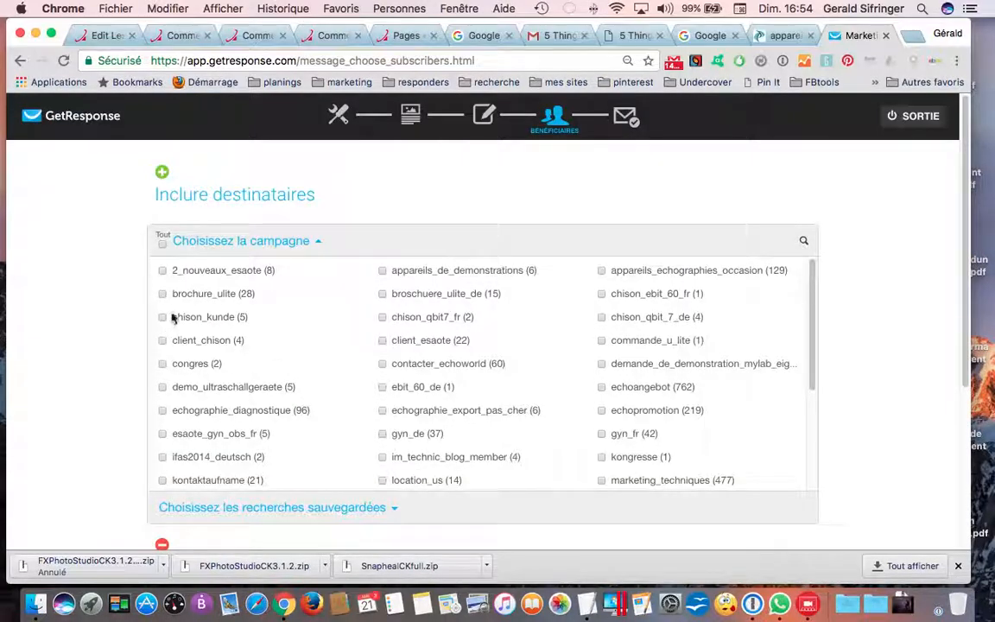
{"action": "scroll", "coordinate": [191, 379], "scroll_direction": "down", "scroll_amount": 1}
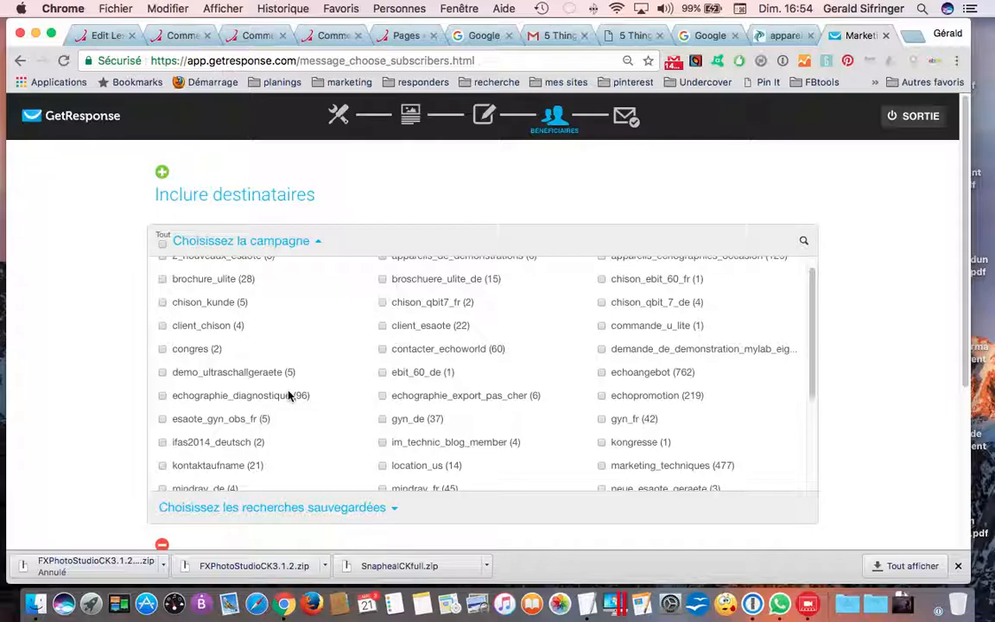
{"action": "left_click", "coordinate": [162, 397]}
Step: Review the recipient exclusion options and the subscriber total, and continue to the message summary
{"action": "scroll", "coordinate": [210, 322], "scroll_direction": "down", "scroll_amount": 3}
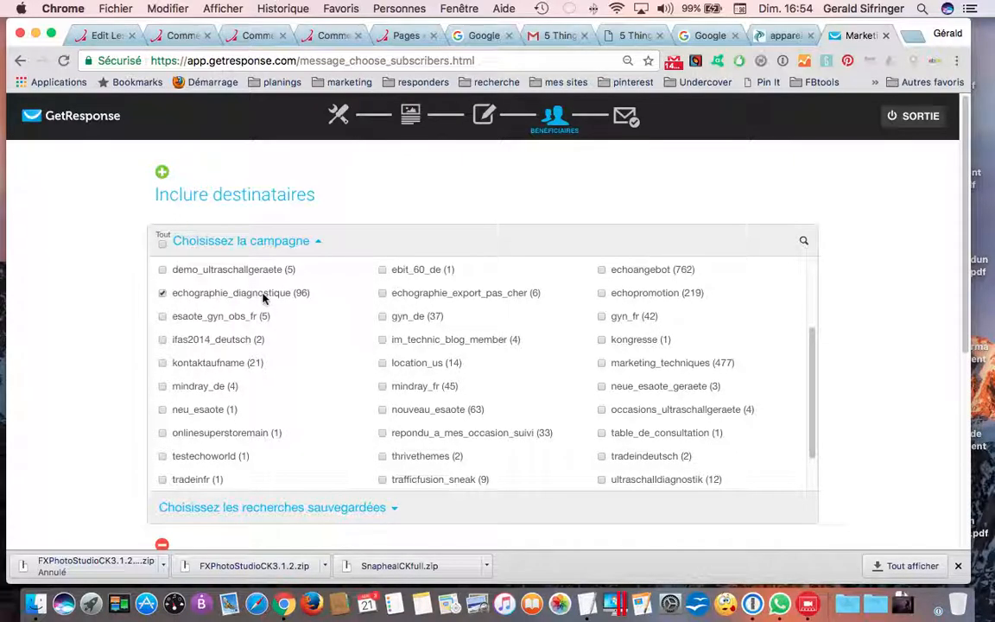
{"action": "scroll", "coordinate": [291, 328], "scroll_direction": "down", "scroll_amount": 4}
{"action": "scroll", "coordinate": [291, 329], "scroll_direction": "down", "scroll_amount": 5}
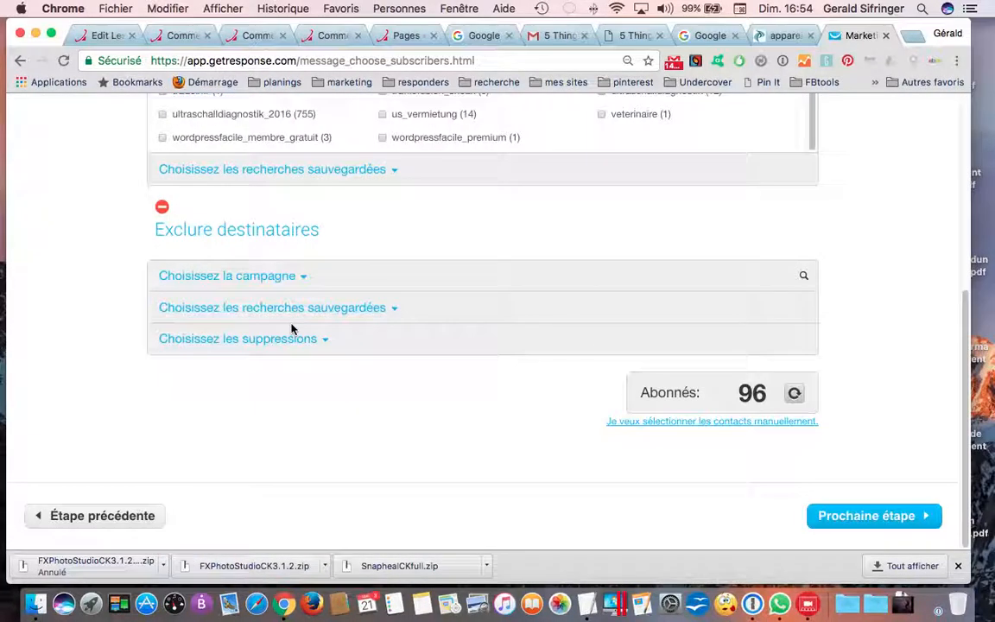
{"action": "left_click", "coordinate": [771, 420]}
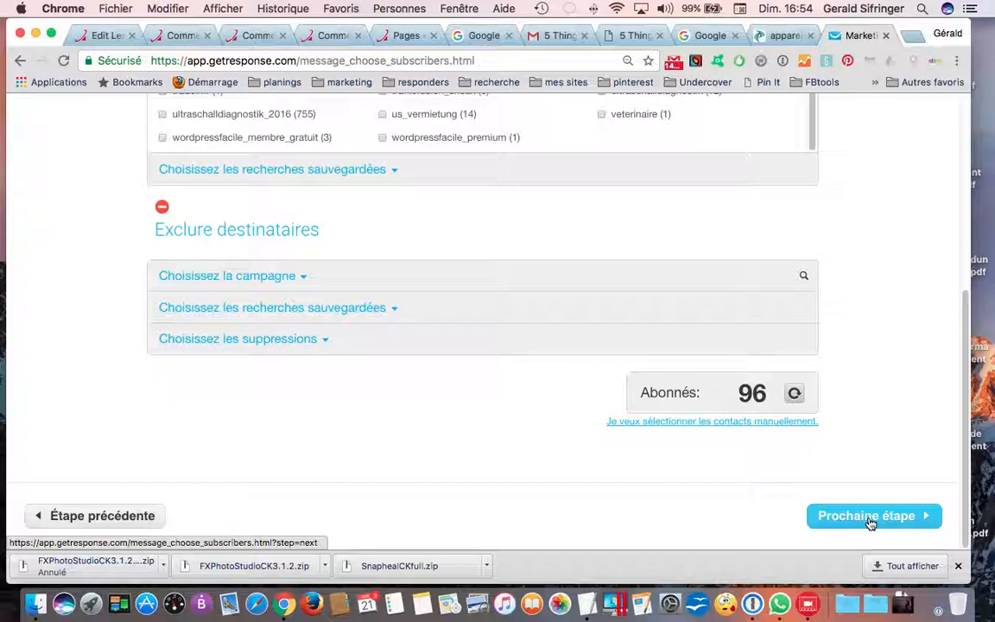
{"action": "scroll", "coordinate": [859, 425], "scroll_direction": "up", "scroll_amount": 1}
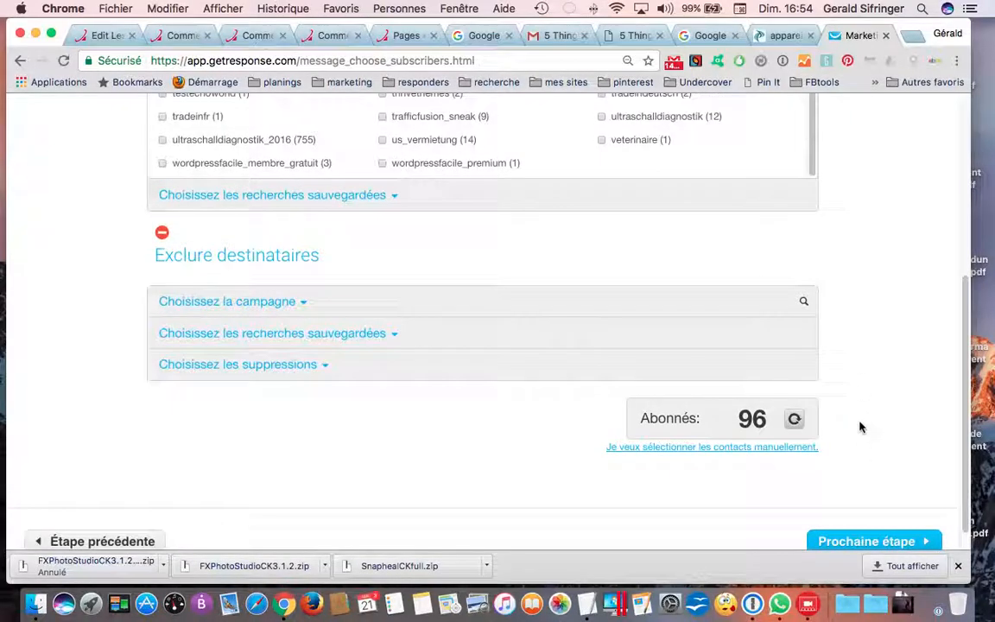
{"action": "scroll", "coordinate": [859, 427], "scroll_direction": "up", "scroll_amount": 1}
{"action": "scroll", "coordinate": [860, 427], "scroll_direction": "down", "scroll_amount": 2}
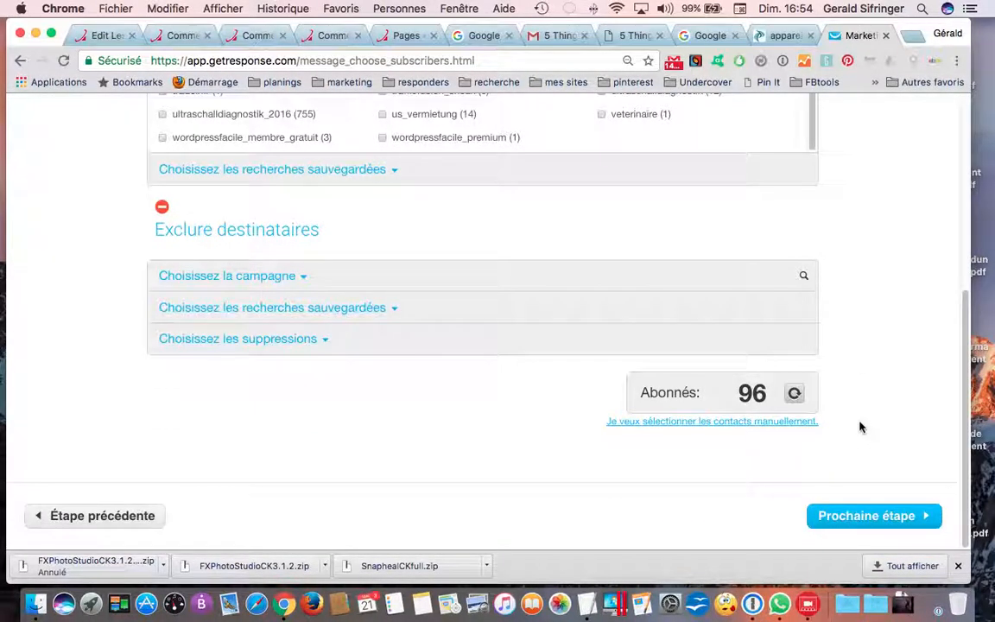
{"action": "left_click", "coordinate": [873, 516]}
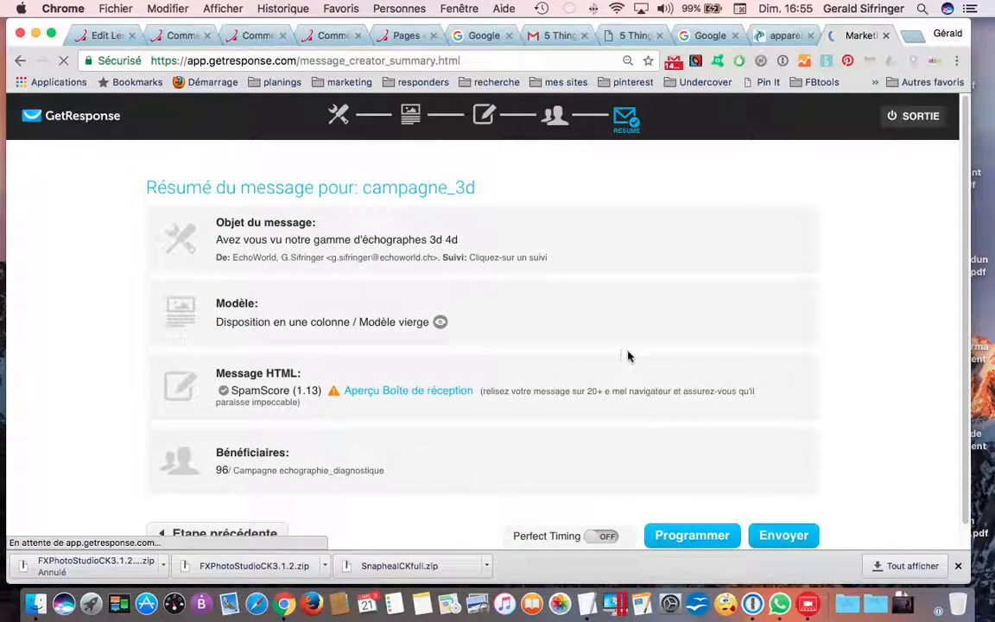
Step: Choose scheduled delivery for the newsletter and set the delivery date to 2017-05-23
{"action": "scroll", "coordinate": [531, 270], "scroll_direction": "down", "scroll_amount": 1}
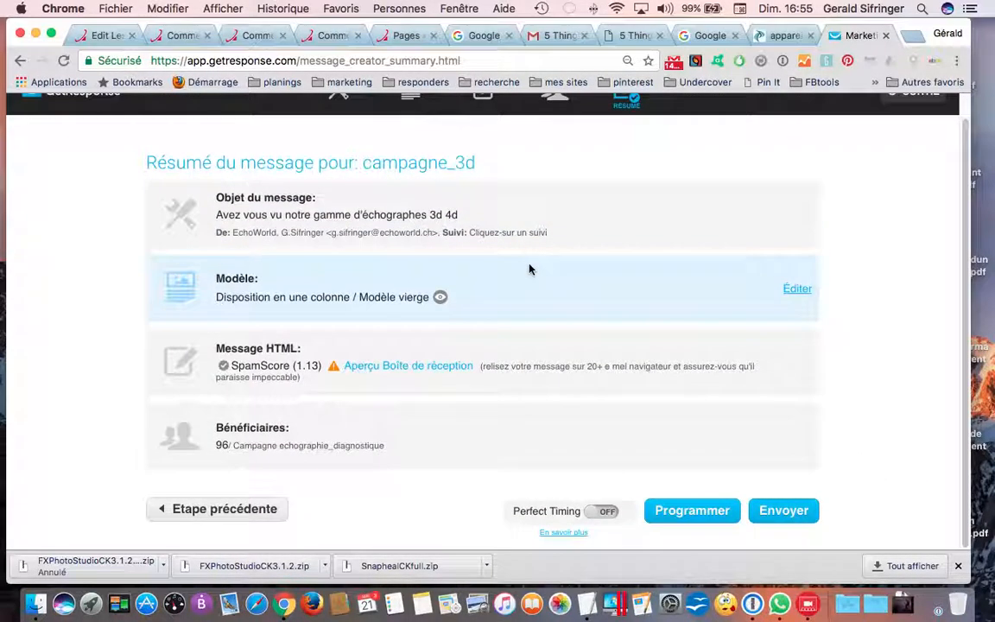
{"action": "left_click", "coordinate": [688, 511]}
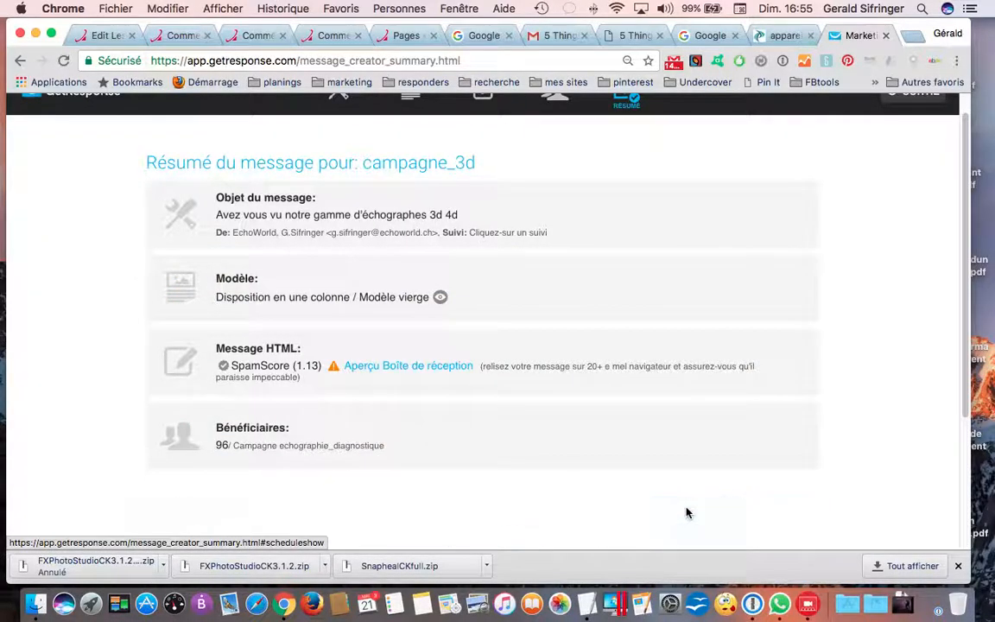
{"action": "scroll", "coordinate": [679, 383], "scroll_direction": "down", "scroll_amount": 5}
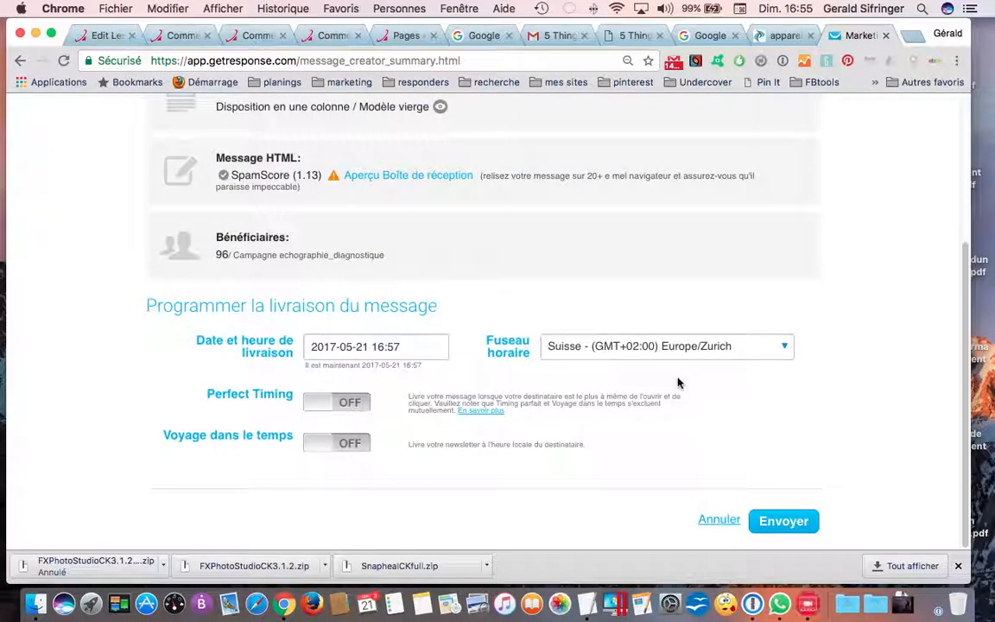
{"action": "left_click", "coordinate": [415, 347]}
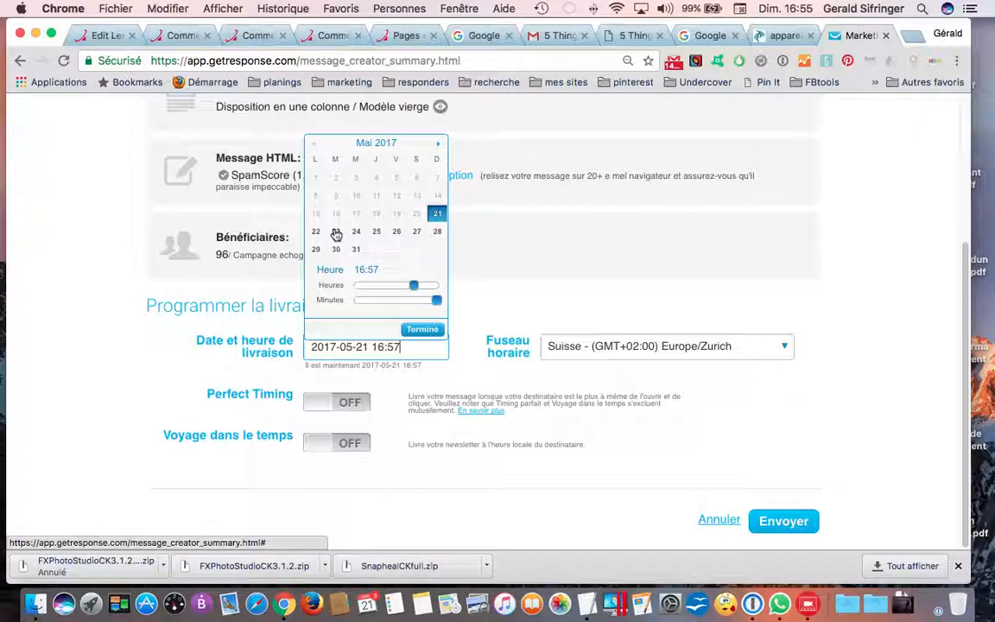
{"action": "left_click", "coordinate": [336, 232]}
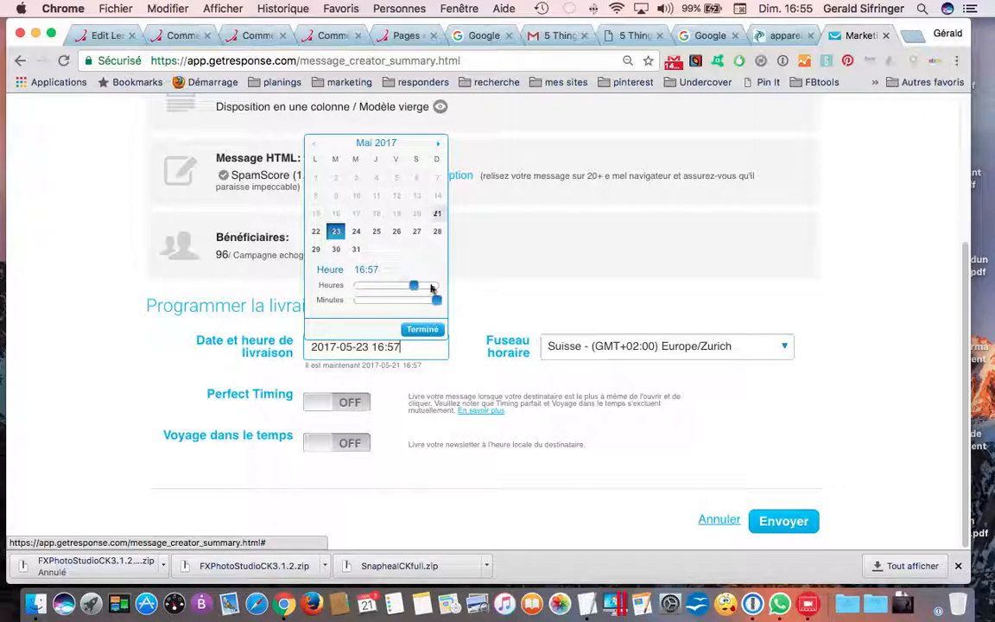
{"action": "left_click", "coordinate": [489, 295]}
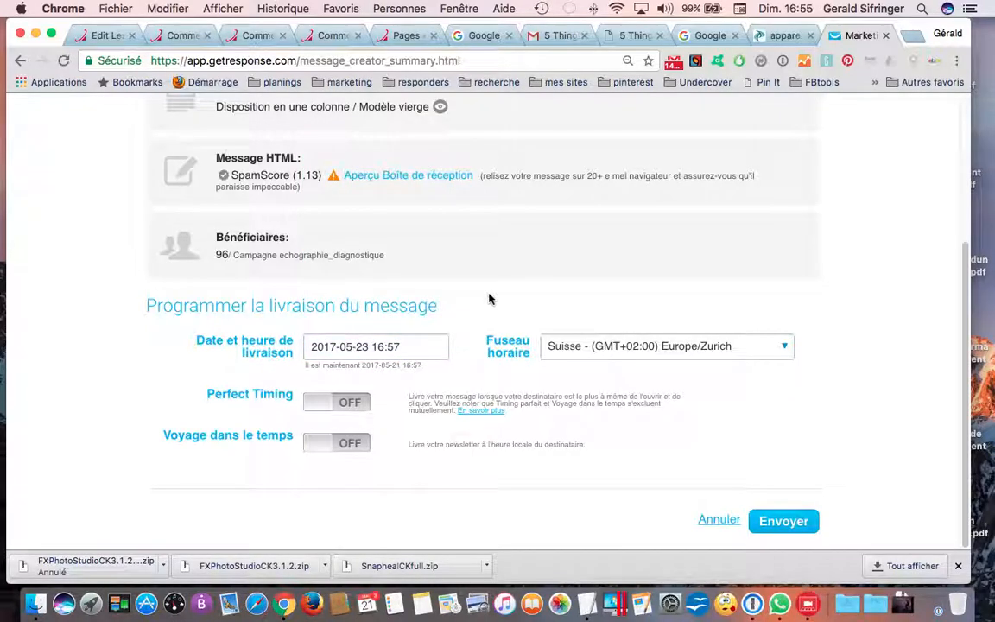
Step: Turn on Perfect Timing for the newsletter's delivery and review the message summary for campagne_3d
{"action": "left_click", "coordinate": [319, 404]}
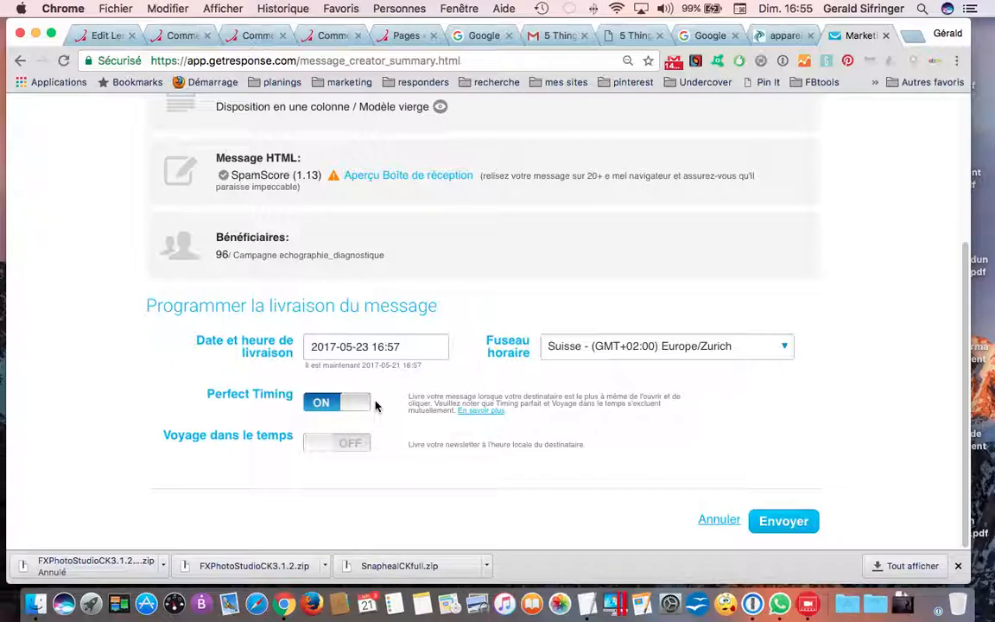
{"action": "scroll", "coordinate": [398, 323], "scroll_direction": "up", "scroll_amount": 5}
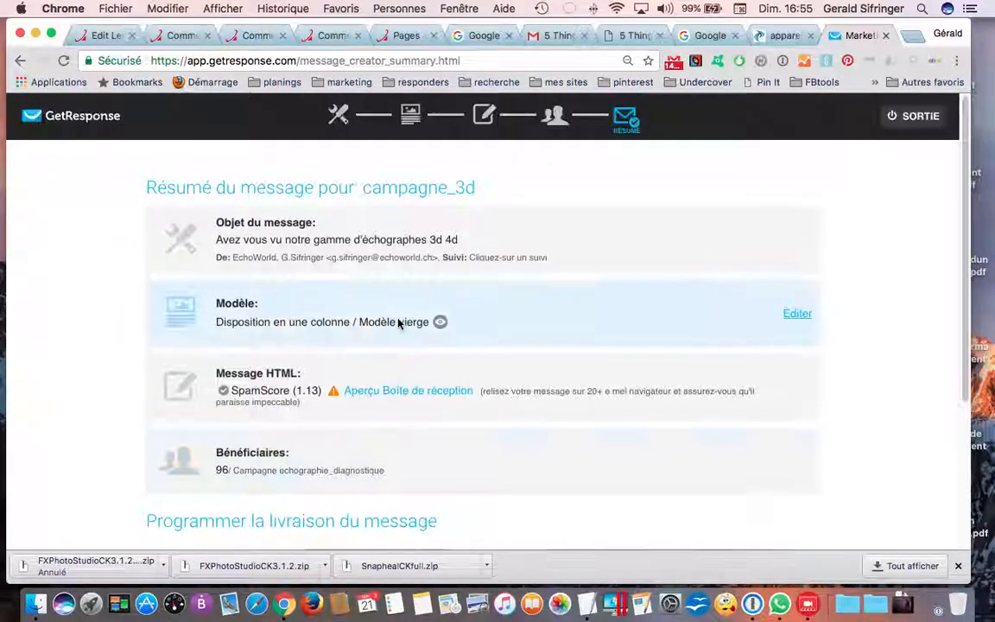
{"action": "scroll", "coordinate": [398, 323], "scroll_direction": "down", "scroll_amount": 5}
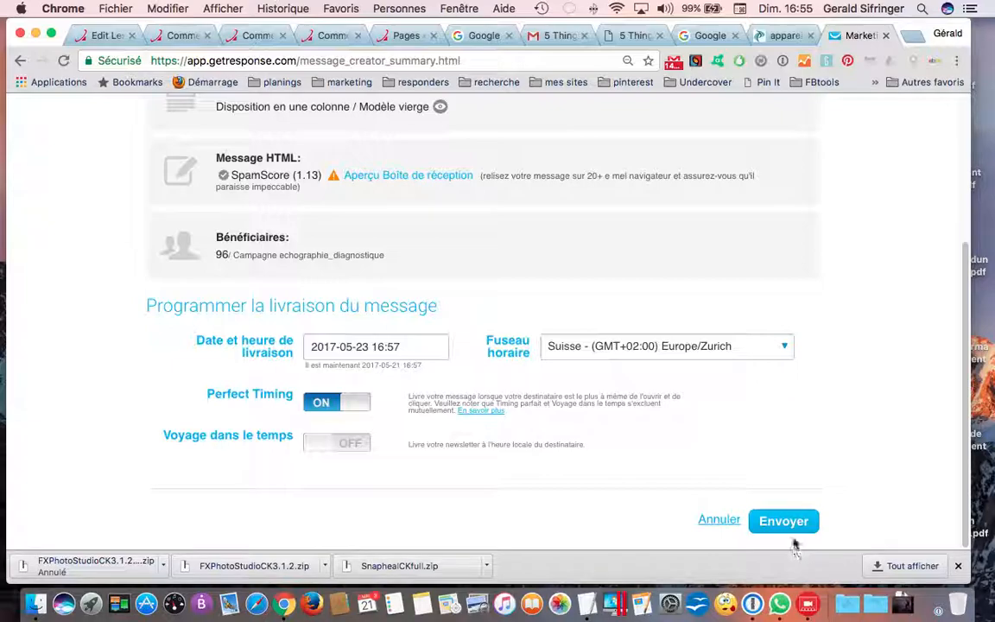
Step: Check the delivery settings once more and cancel the scheduling form without sending the newsletter
{"action": "scroll", "coordinate": [885, 400], "scroll_direction": "up", "scroll_amount": 1}
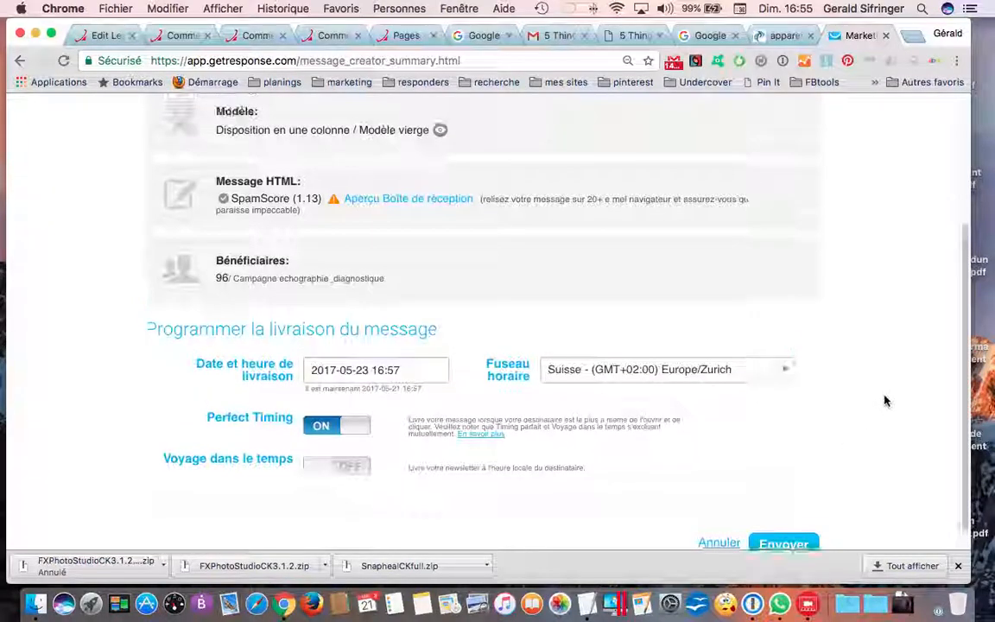
{"action": "scroll", "coordinate": [885, 400], "scroll_direction": "up", "scroll_amount": 2}
{"action": "scroll", "coordinate": [884, 400], "scroll_direction": "down", "scroll_amount": 2}
{"action": "scroll", "coordinate": [884, 400], "scroll_direction": "down", "scroll_amount": 1}
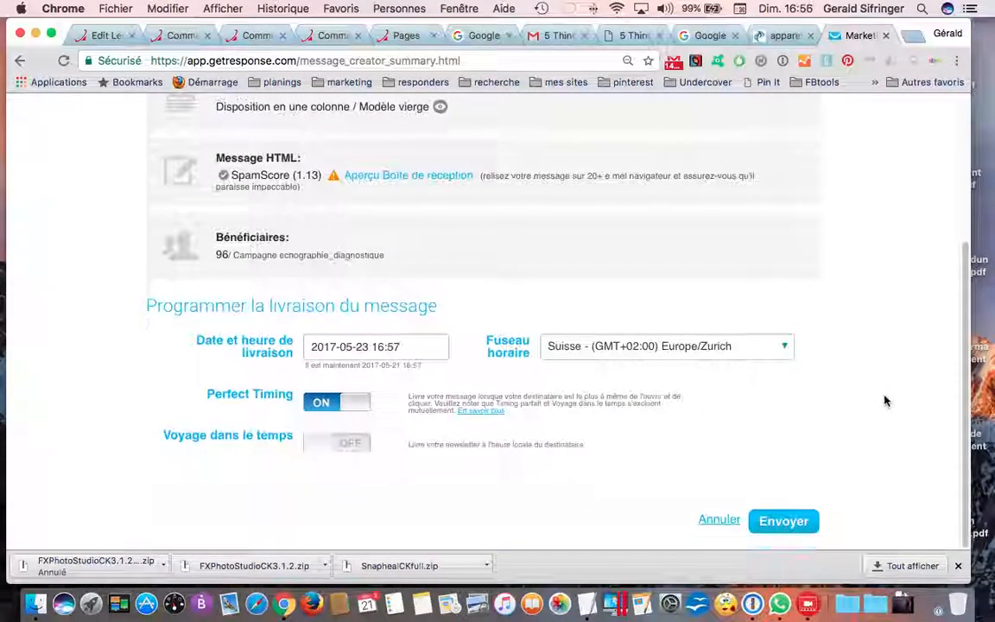
{"action": "left_click", "coordinate": [718, 521]}
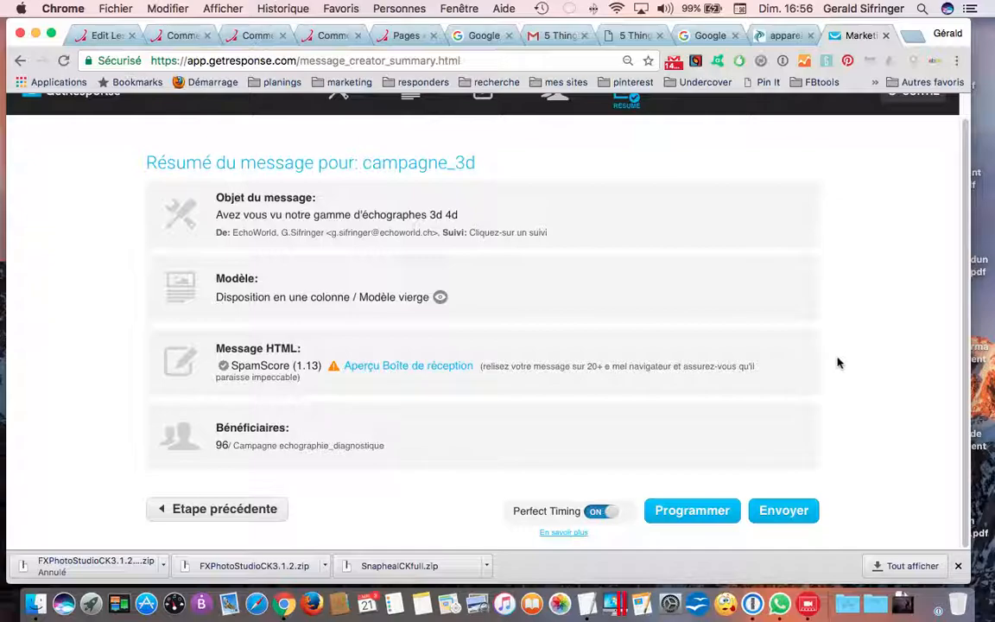
{"action": "scroll", "coordinate": [851, 339], "scroll_direction": "up", "scroll_amount": 1}
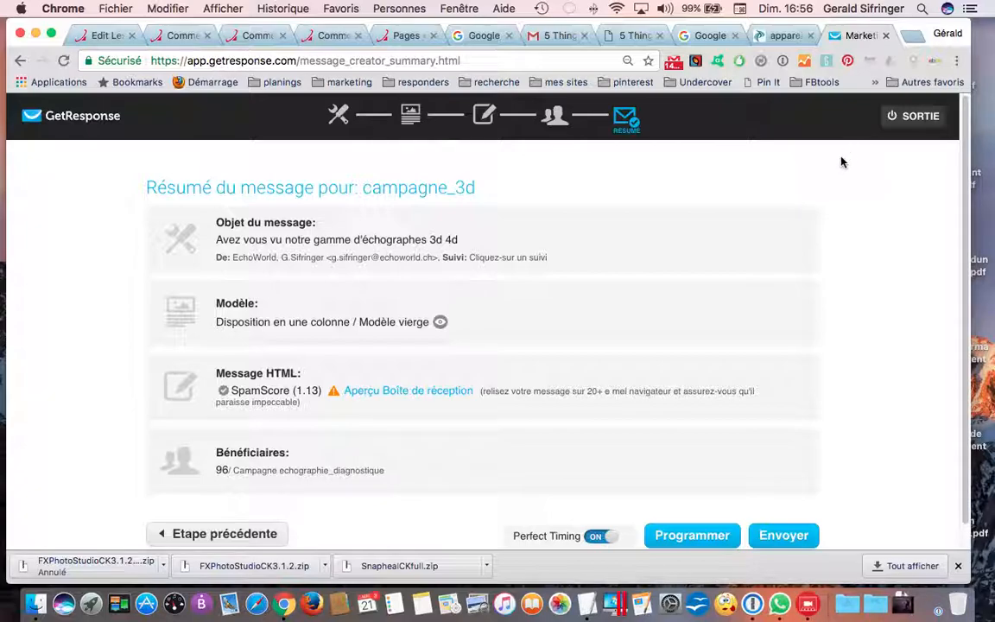
{"action": "scroll", "coordinate": [848, 195], "scroll_direction": "down", "scroll_amount": 1}
{"action": "scroll", "coordinate": [848, 194], "scroll_direction": "up", "scroll_amount": 1}
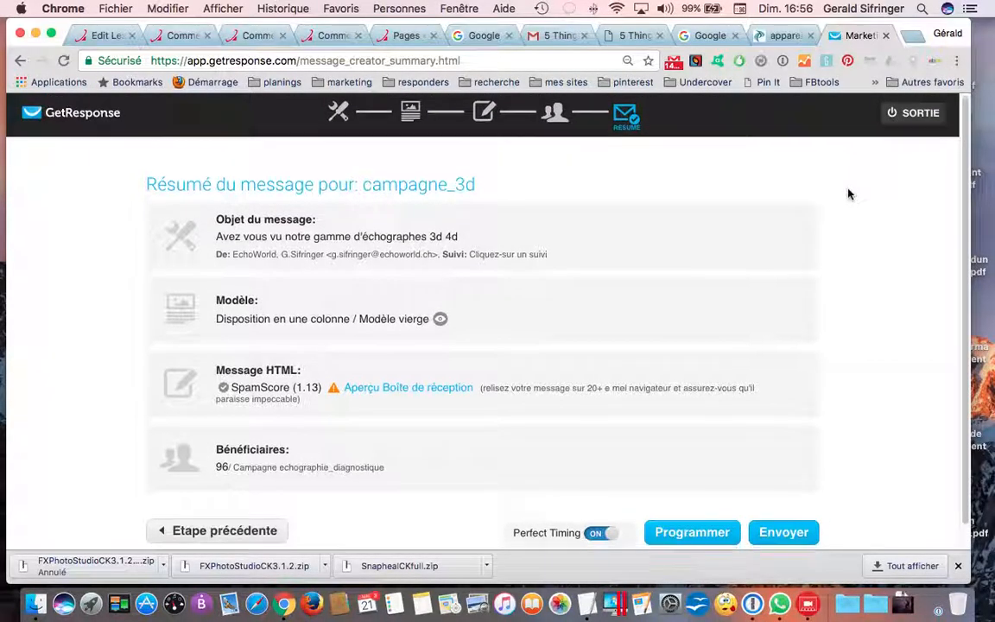
{"action": "scroll", "coordinate": [849, 194], "scroll_direction": "down", "scroll_amount": 1}
{"action": "scroll", "coordinate": [848, 195], "scroll_direction": "up", "scroll_amount": 1}
{"action": "scroll", "coordinate": [848, 194], "scroll_direction": "down", "scroll_amount": 1}
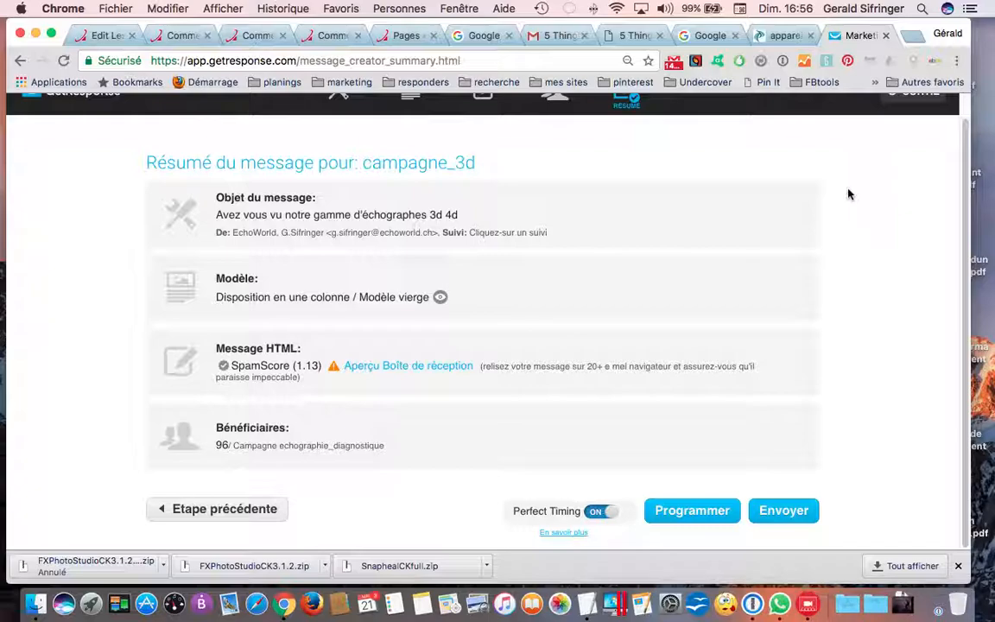
{"action": "scroll", "coordinate": [848, 194], "scroll_direction": "up", "scroll_amount": 1}
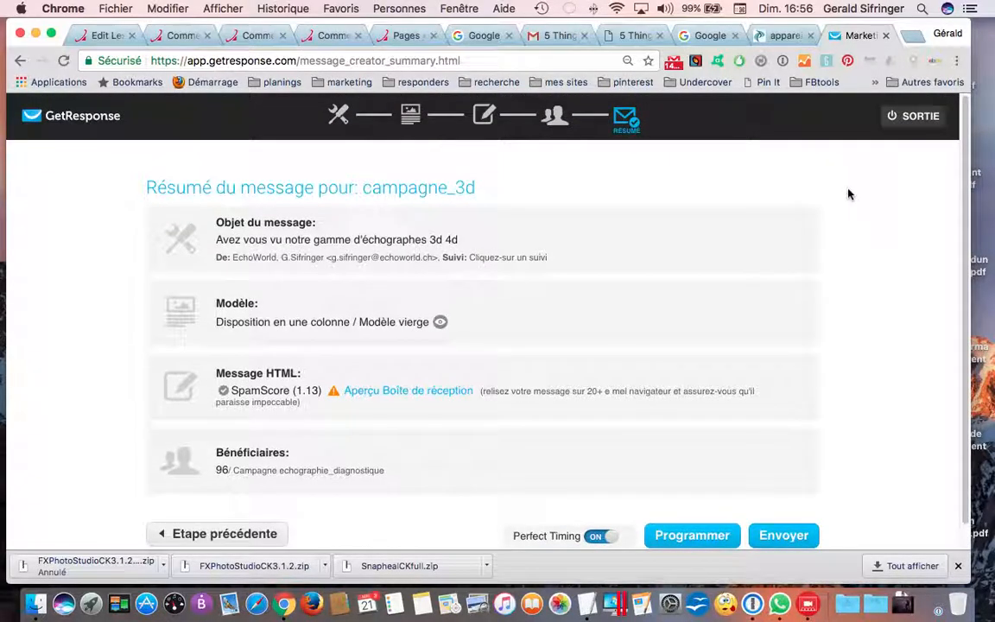
{"action": "scroll", "coordinate": [848, 194], "scroll_direction": "down", "scroll_amount": 1}
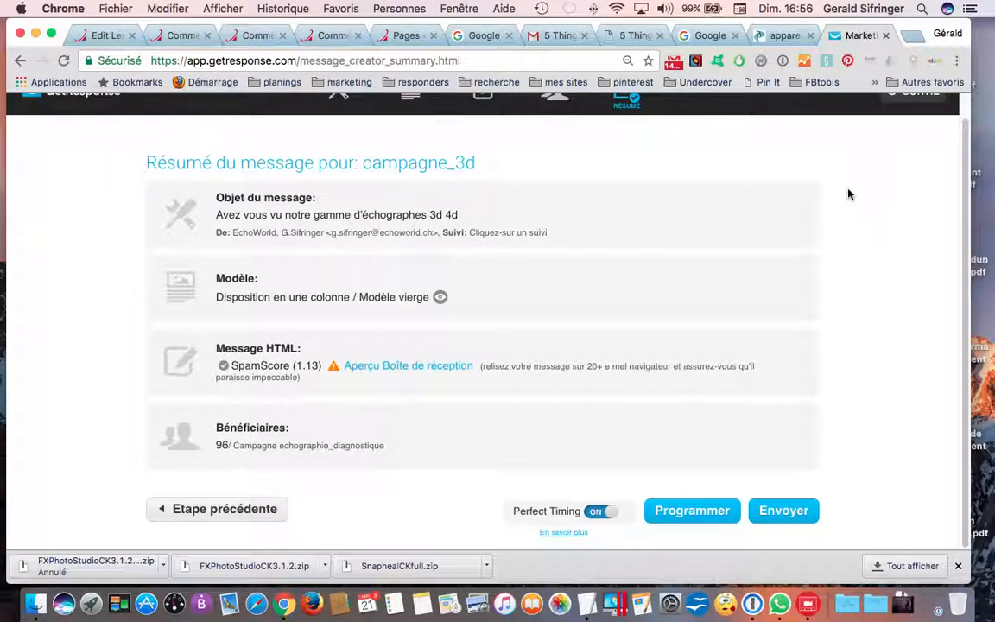
{"action": "scroll", "coordinate": [848, 195], "scroll_direction": "up", "scroll_amount": 1}
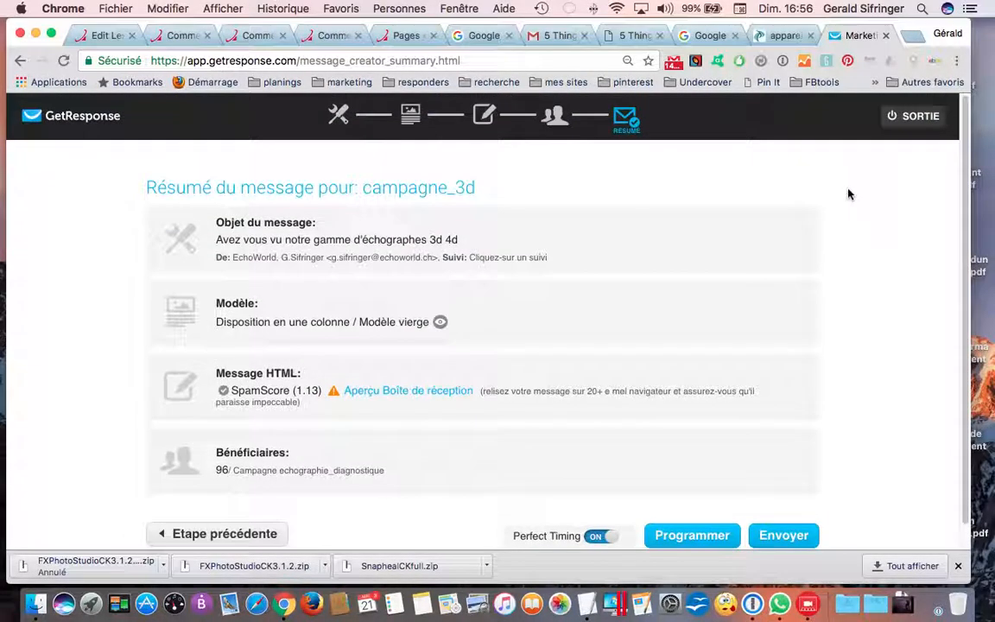